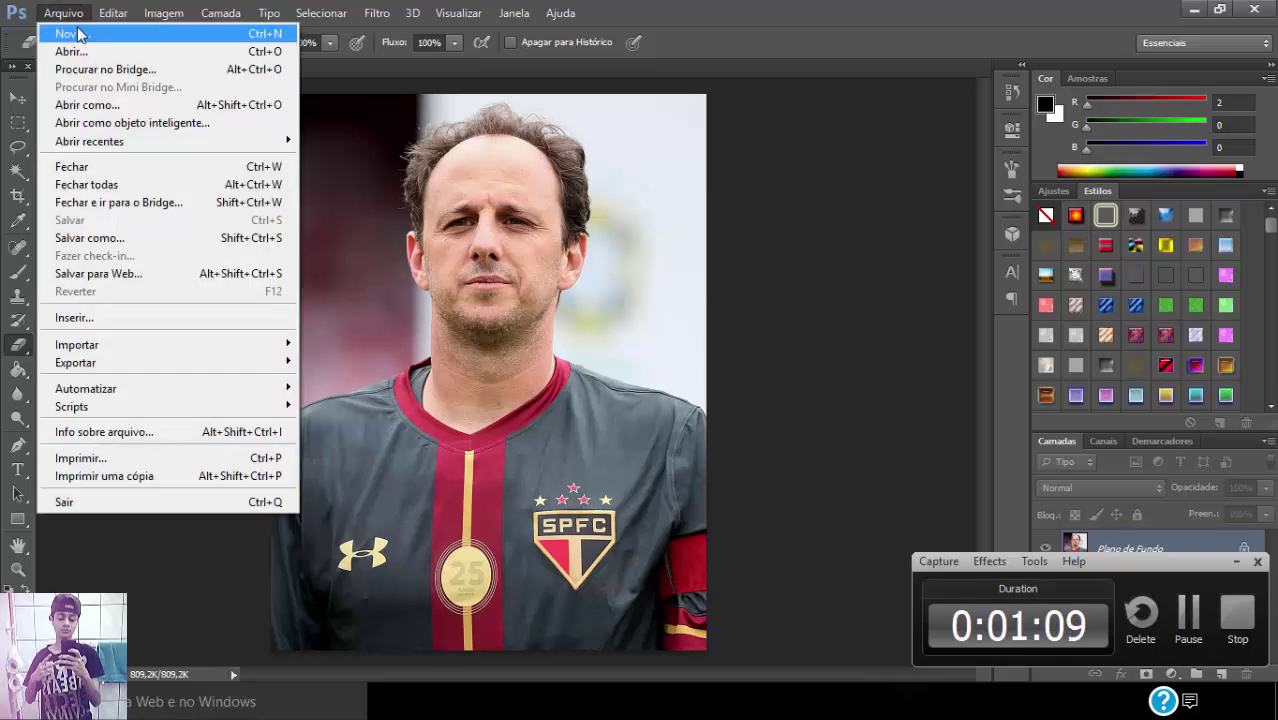
Convert the locked background of the portrait photo into a regular layer and duplicate it
{"action": "left_click", "coordinate": [1240, 565]}
{"action": "double_click", "coordinate": [1196, 548]}
{"action": "left_click", "coordinate": [833, 220]}
{"action": "key", "text": "ctrl+j"}
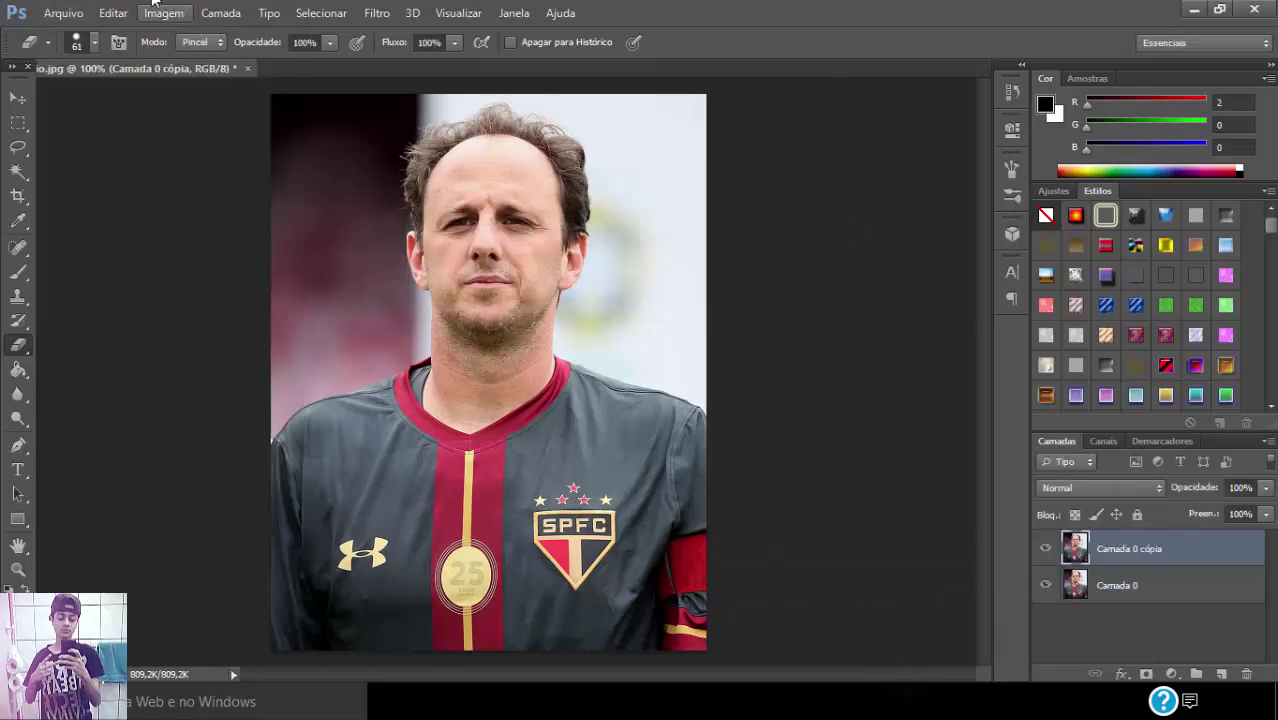
Apply the Topaz Adjust 5 filter to the duplicate layer using the Clarity preset from the Vibrant Collection
{"action": "left_click", "coordinate": [378, 8]}
{"action": "mouse_move", "coordinate": [576, 386]}
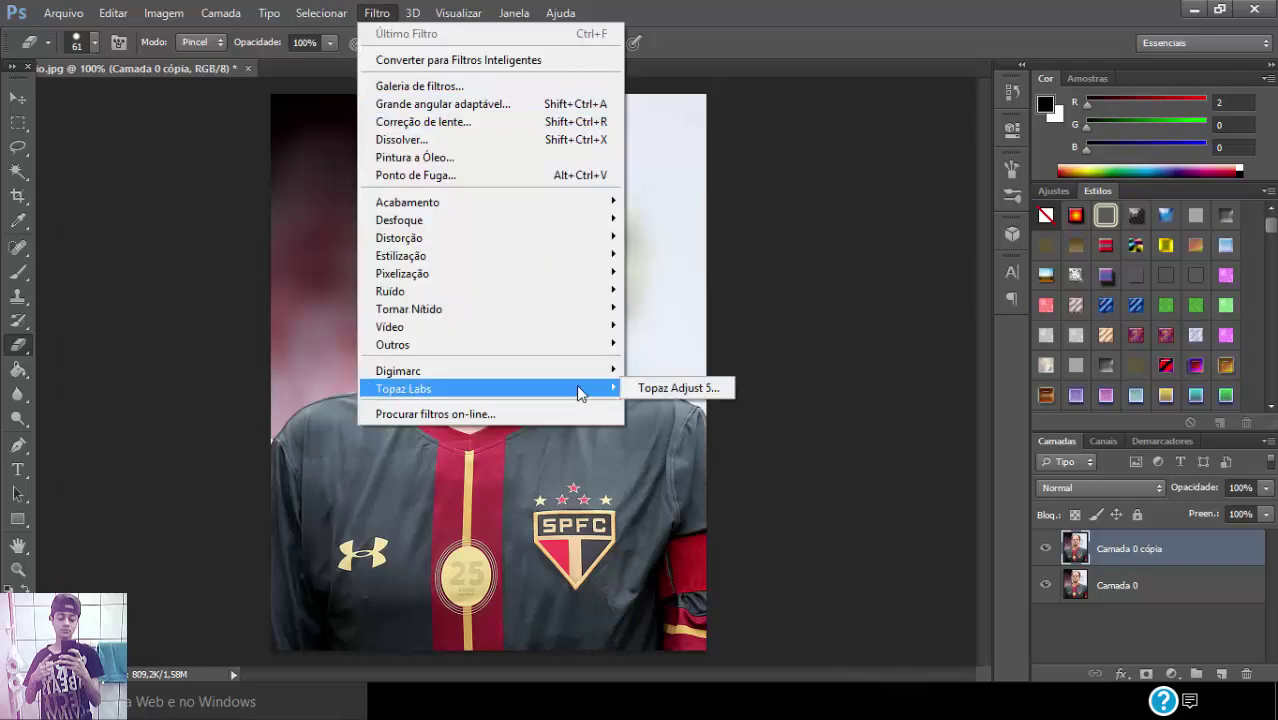
{"action": "left_click", "coordinate": [680, 391]}
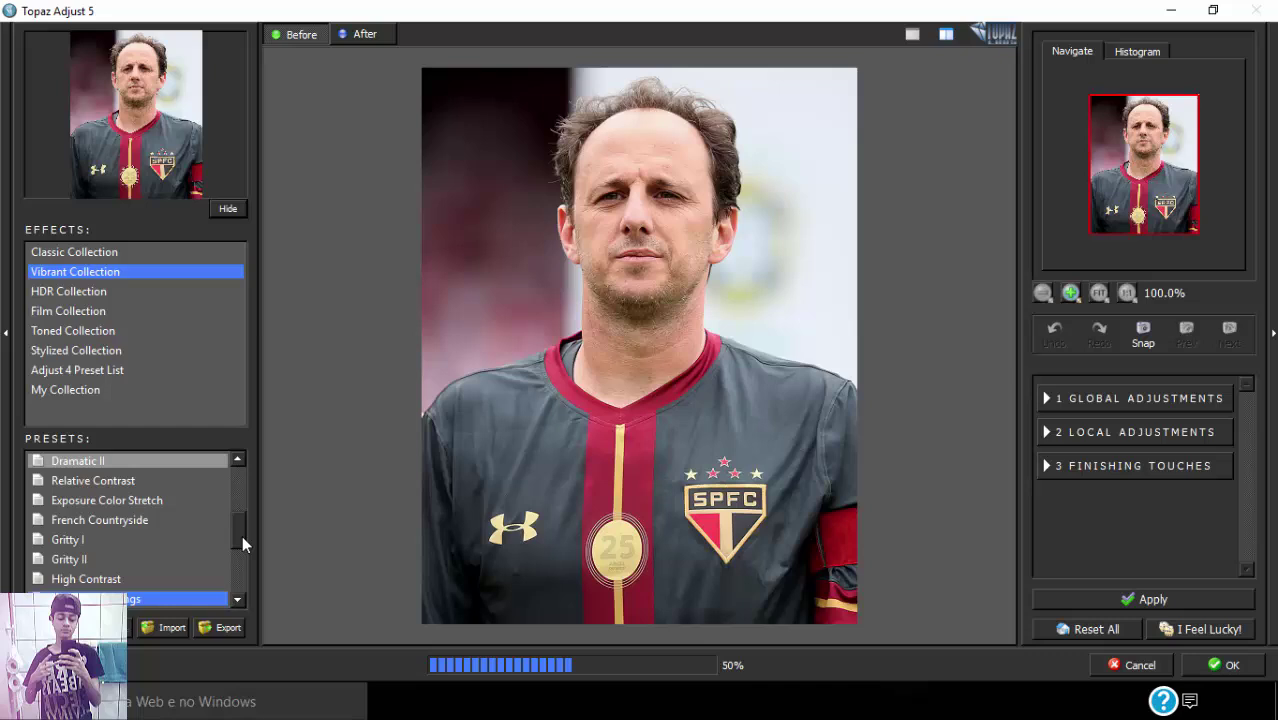
{"action": "left_click_drag", "start_coordinate": [242, 543], "coordinate": [215, 461]}
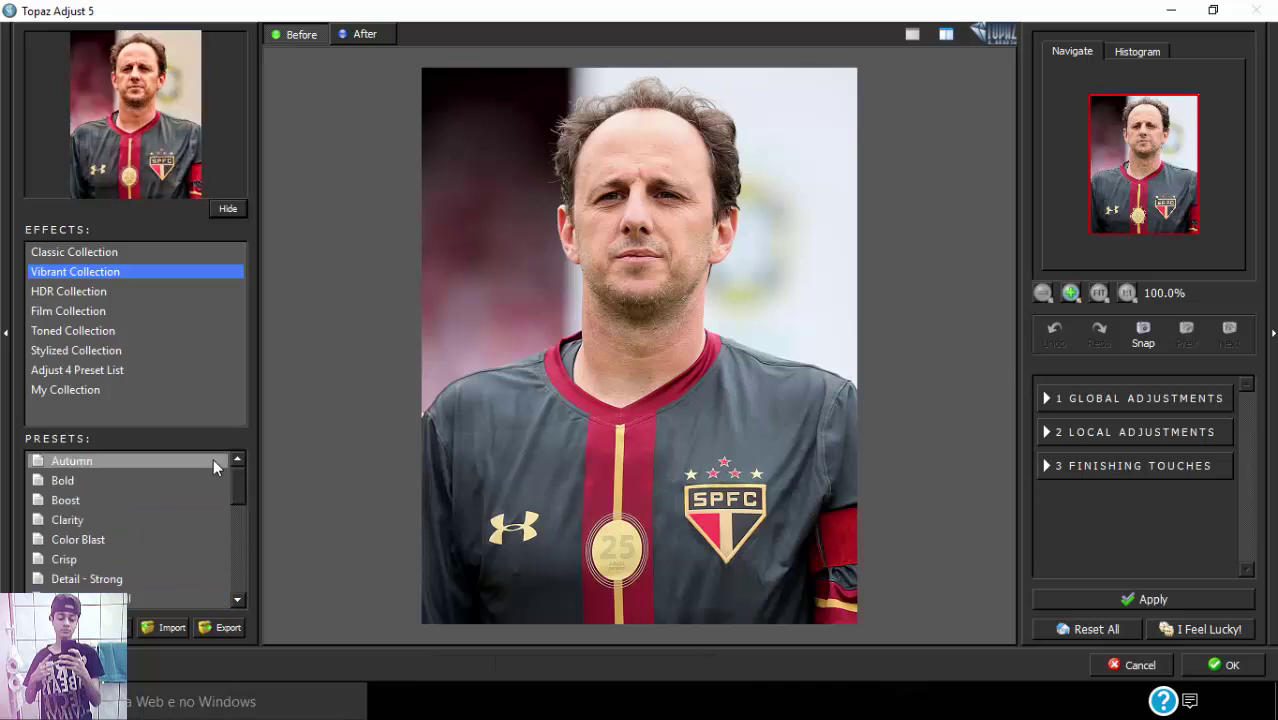
{"action": "left_click", "coordinate": [197, 481]}
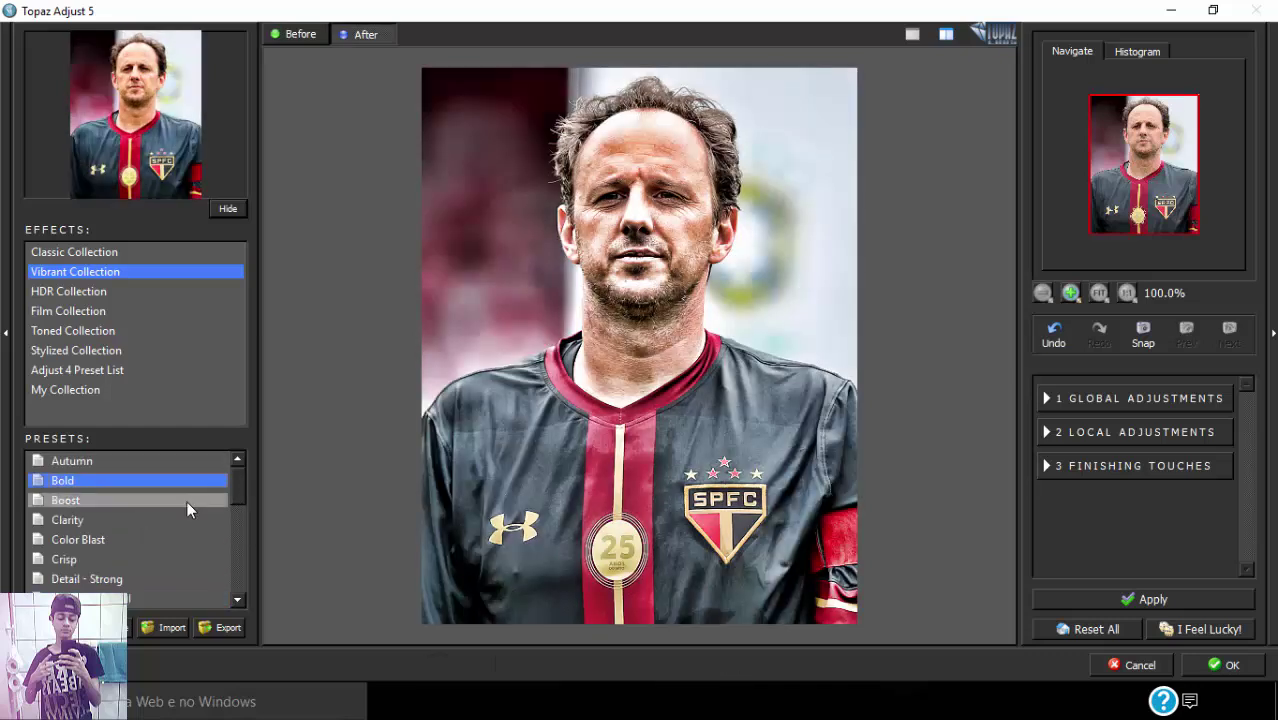
{"action": "left_click", "coordinate": [187, 516]}
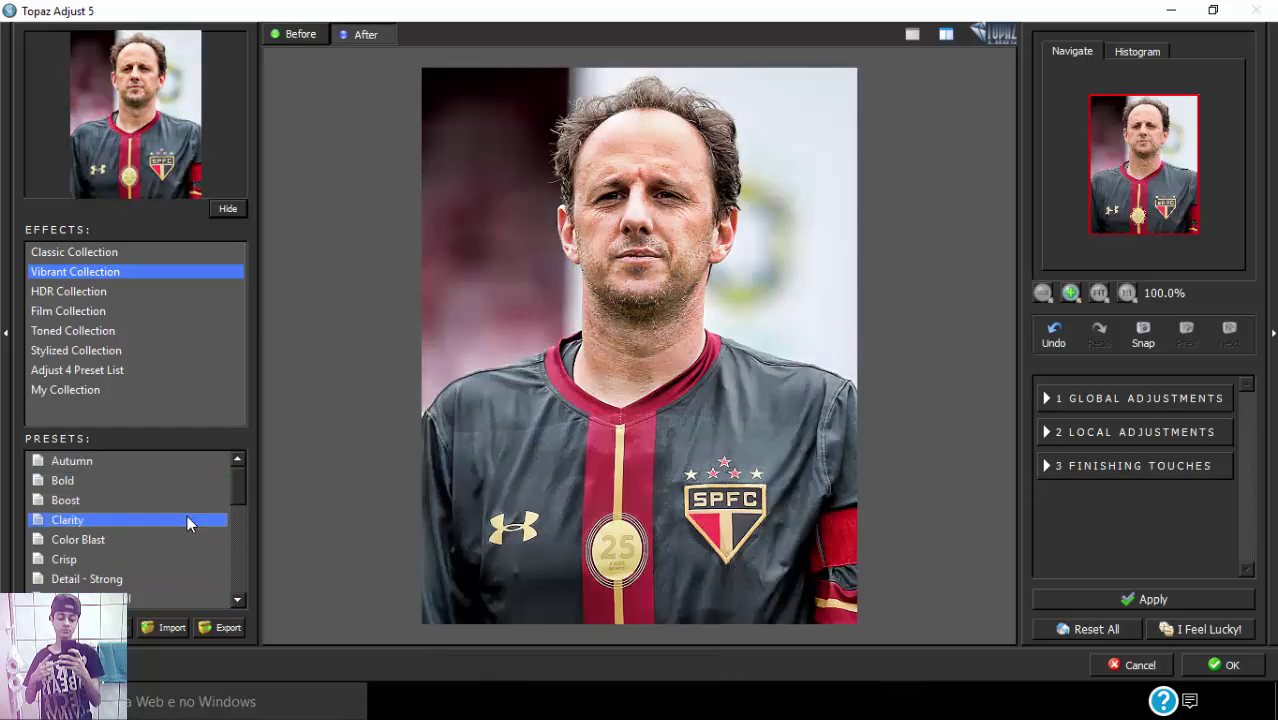
{"action": "left_click", "coordinate": [308, 36]}
{"action": "left_click", "coordinate": [346, 36]}
{"action": "left_click", "coordinate": [1234, 664]}
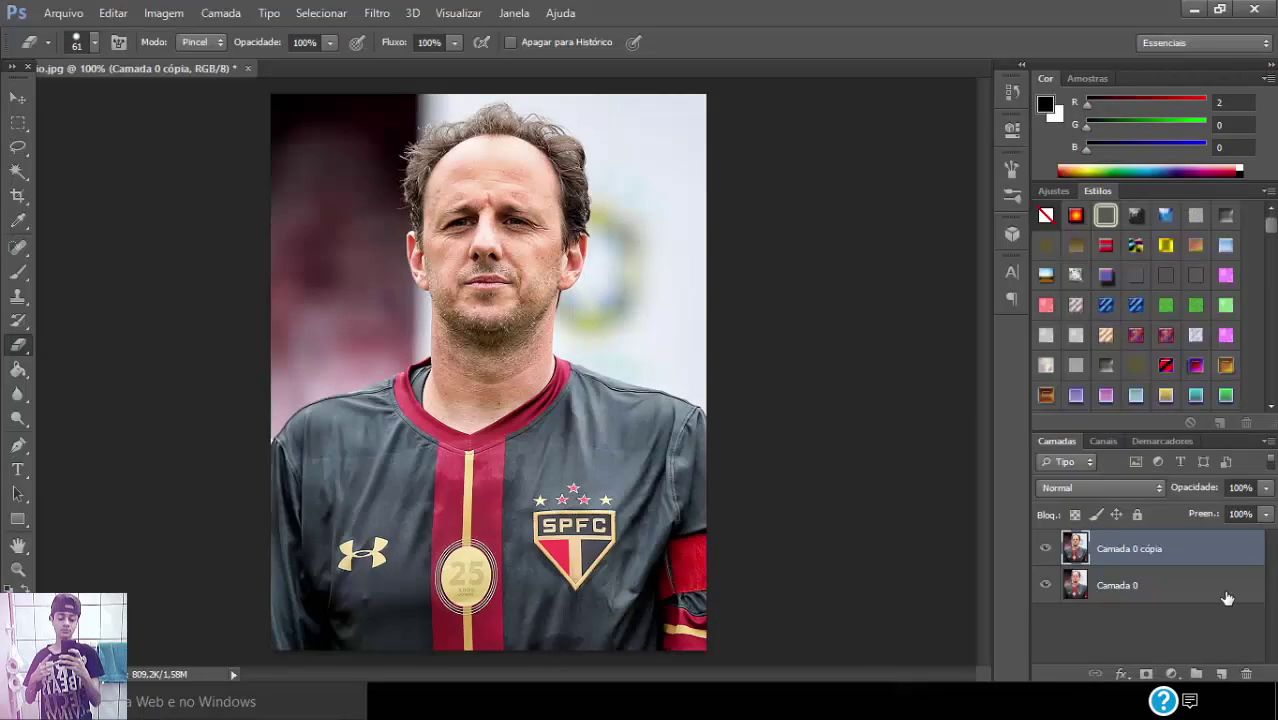
Place the unfiltered Camada 0 layer above the Topaz-filtered copy and lower its opacity
{"action": "left_click_drag", "start_coordinate": [1227, 598], "coordinate": [1224, 616]}
{"action": "double_click", "coordinate": [1192, 558]}
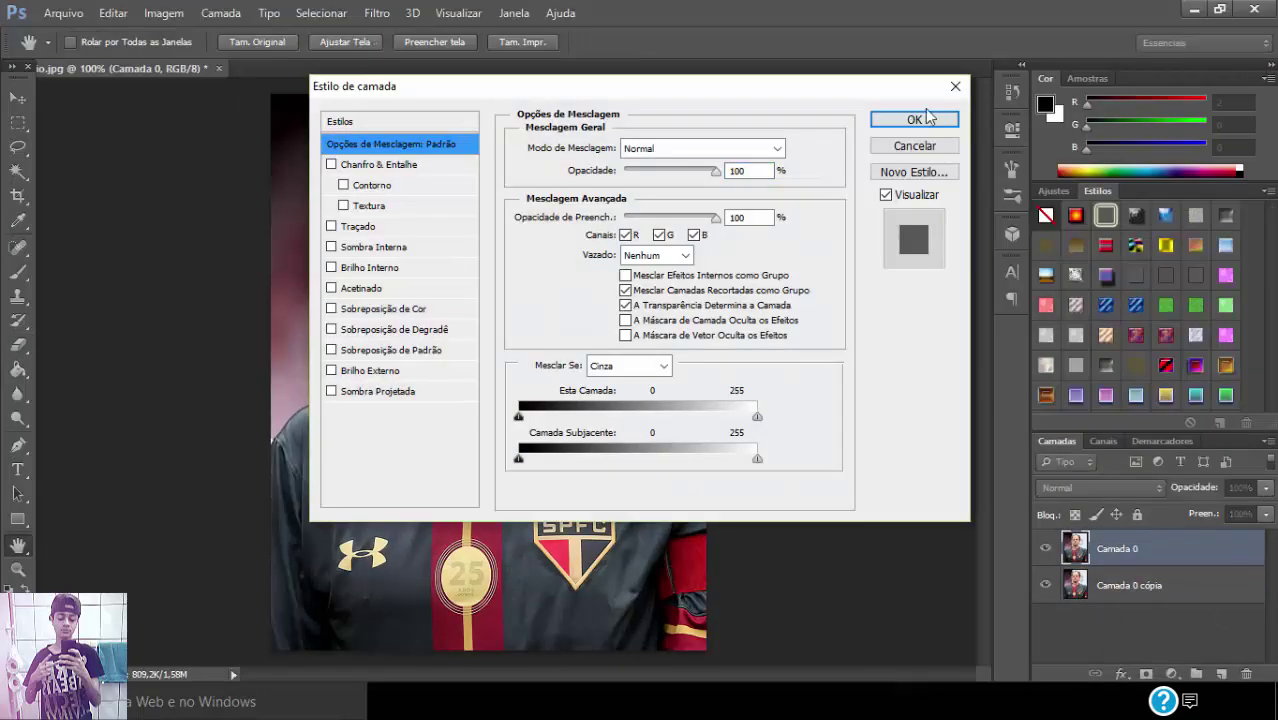
{"action": "left_click", "coordinate": [926, 146]}
{"action": "mouse_move", "coordinate": [1229, 505]}
{"action": "left_mouse_down"}
{"action": "mouse_move", "coordinate": [1183, 507]}
{"action": "mouse_move", "coordinate": [1219, 508]}
{"action": "left_mouse_up"}
Open the Topaz Adjust 5 filter again on the Camada 0 cópia layer
{"action": "left_click", "coordinate": [1160, 585]}
{"action": "left_click", "coordinate": [377, 13]}
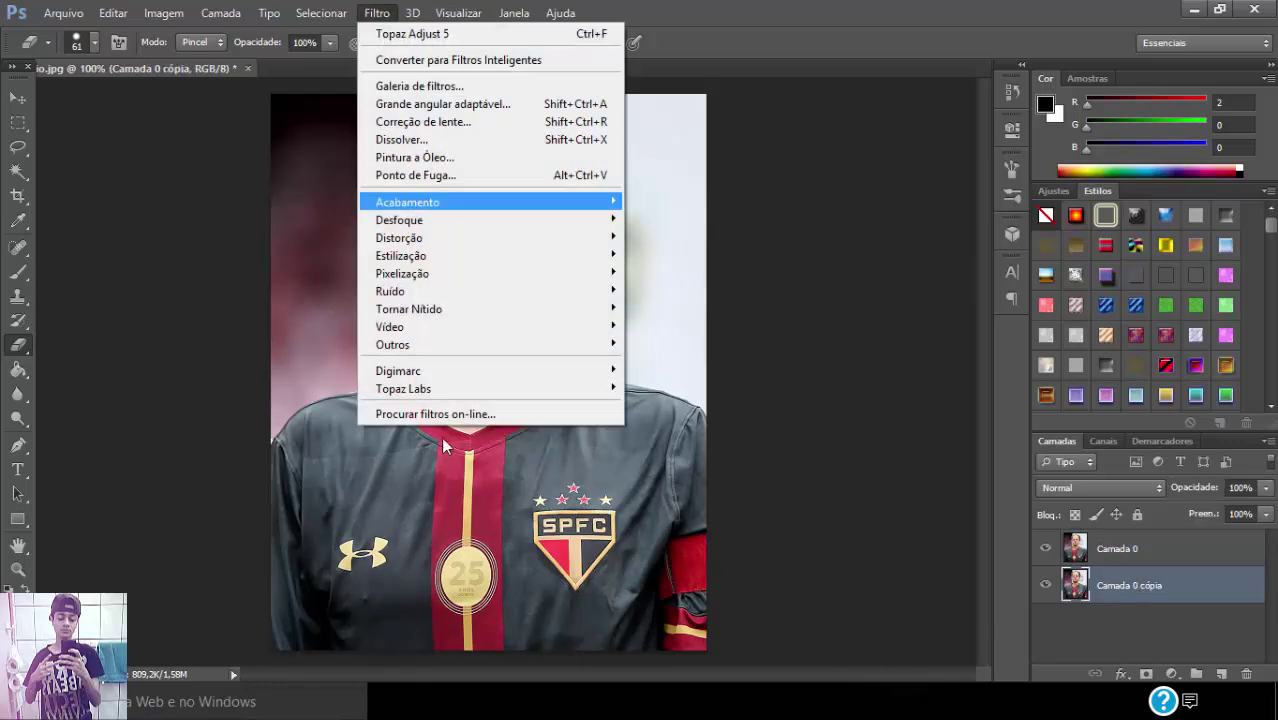
{"action": "mouse_move", "coordinate": [493, 393]}
{"action": "left_click", "coordinate": [650, 387]}
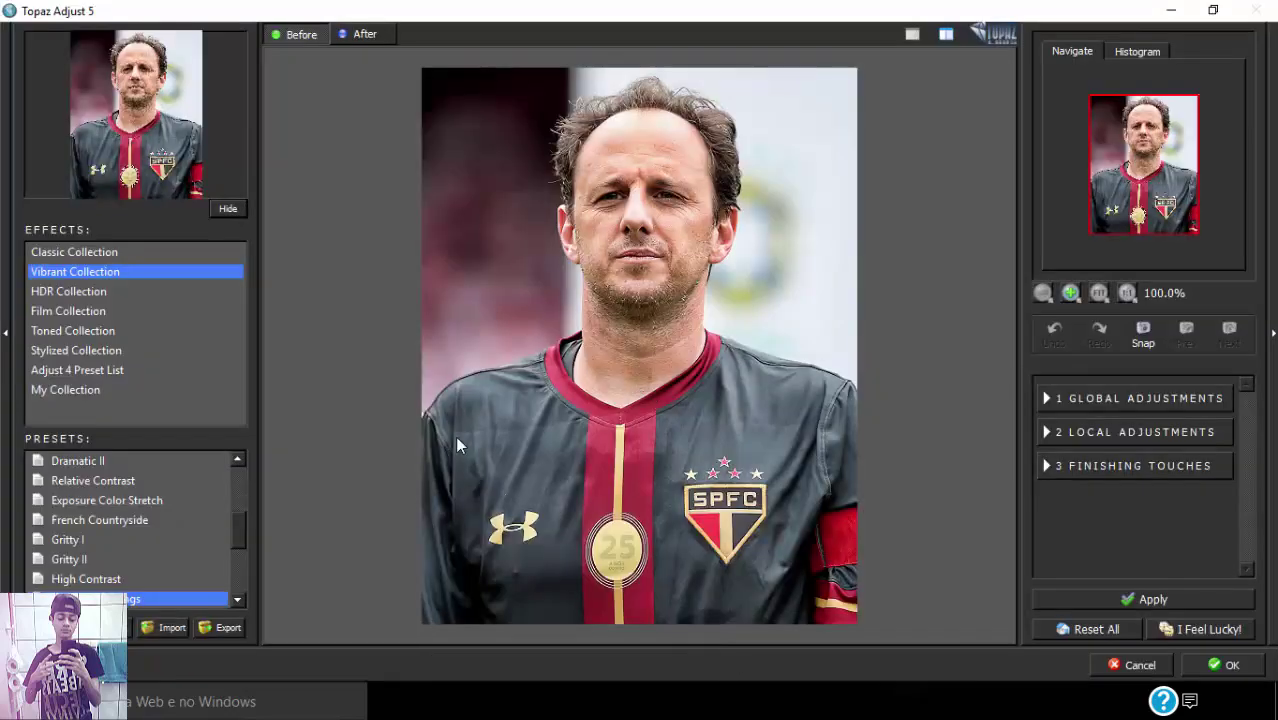
Try the Black Rose preset from the Toned Collection and compare it with the Film Collection
{"action": "left_click", "coordinate": [71, 334]}
{"action": "left_click_drag", "start_coordinate": [241, 538], "coordinate": [241, 462]}
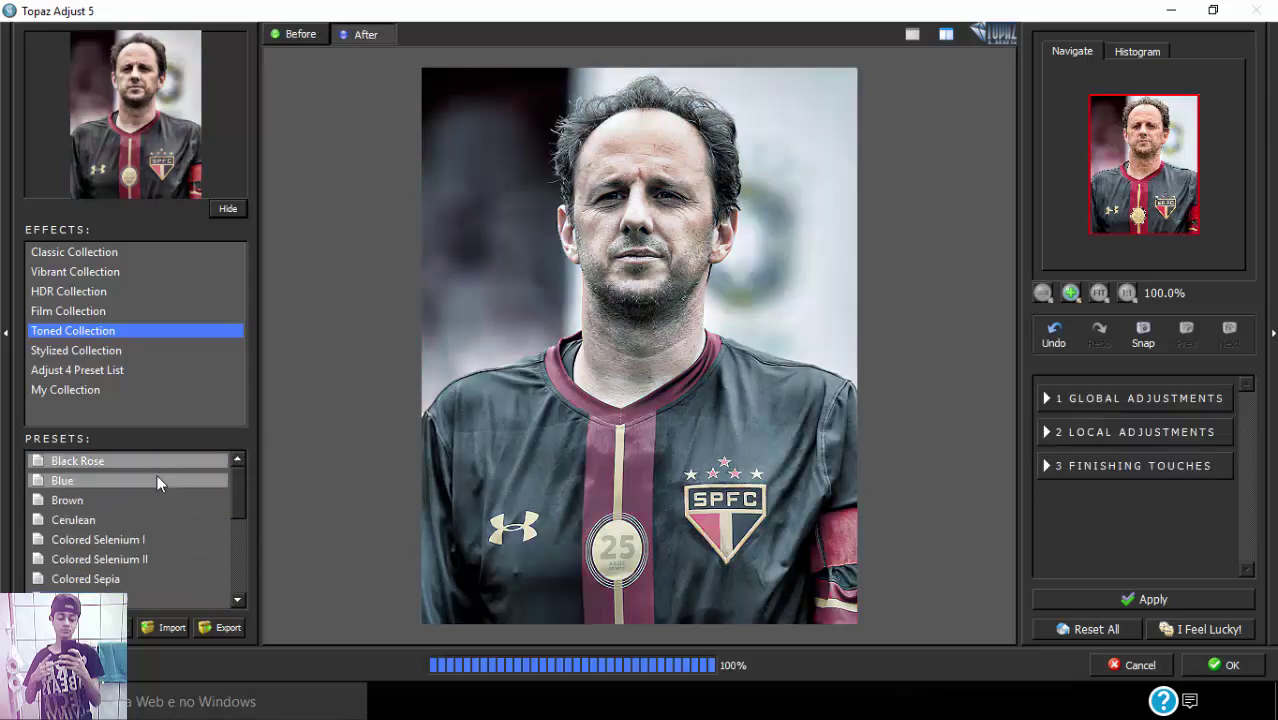
{"action": "left_click", "coordinate": [156, 460]}
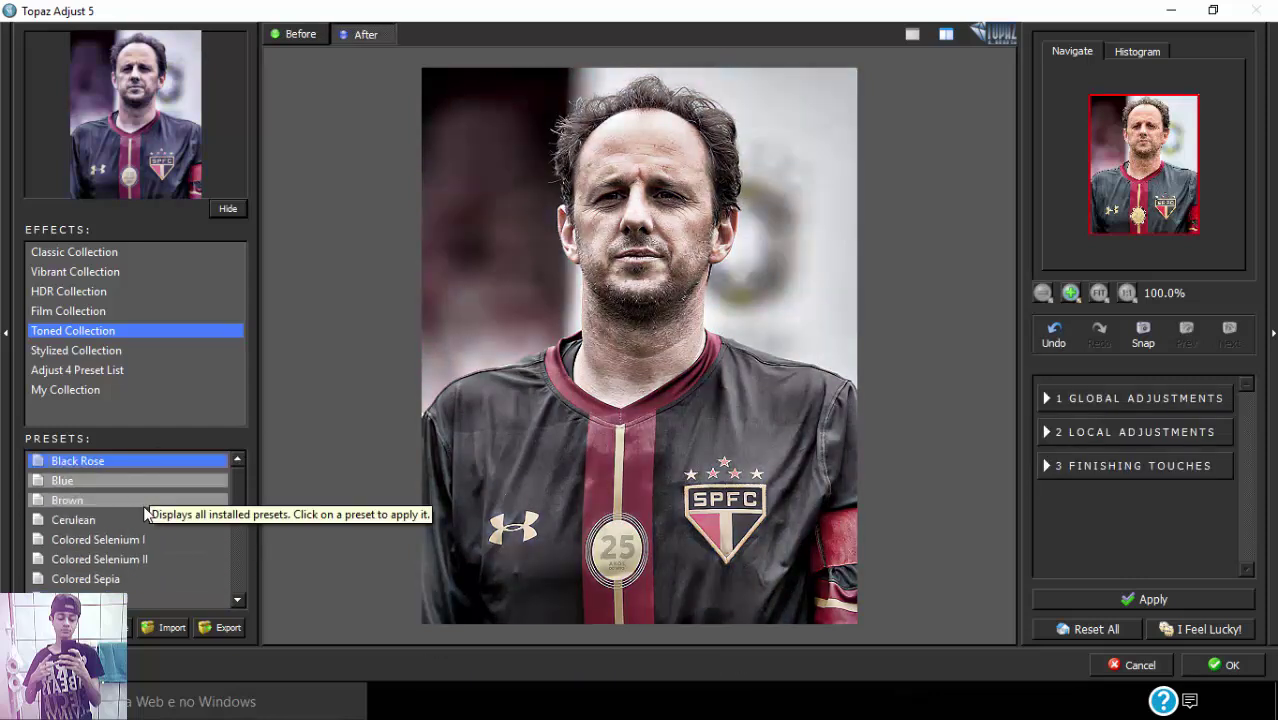
{"action": "left_click", "coordinate": [93, 311]}
{"action": "left_click_drag", "start_coordinate": [240, 491], "coordinate": [240, 458]}
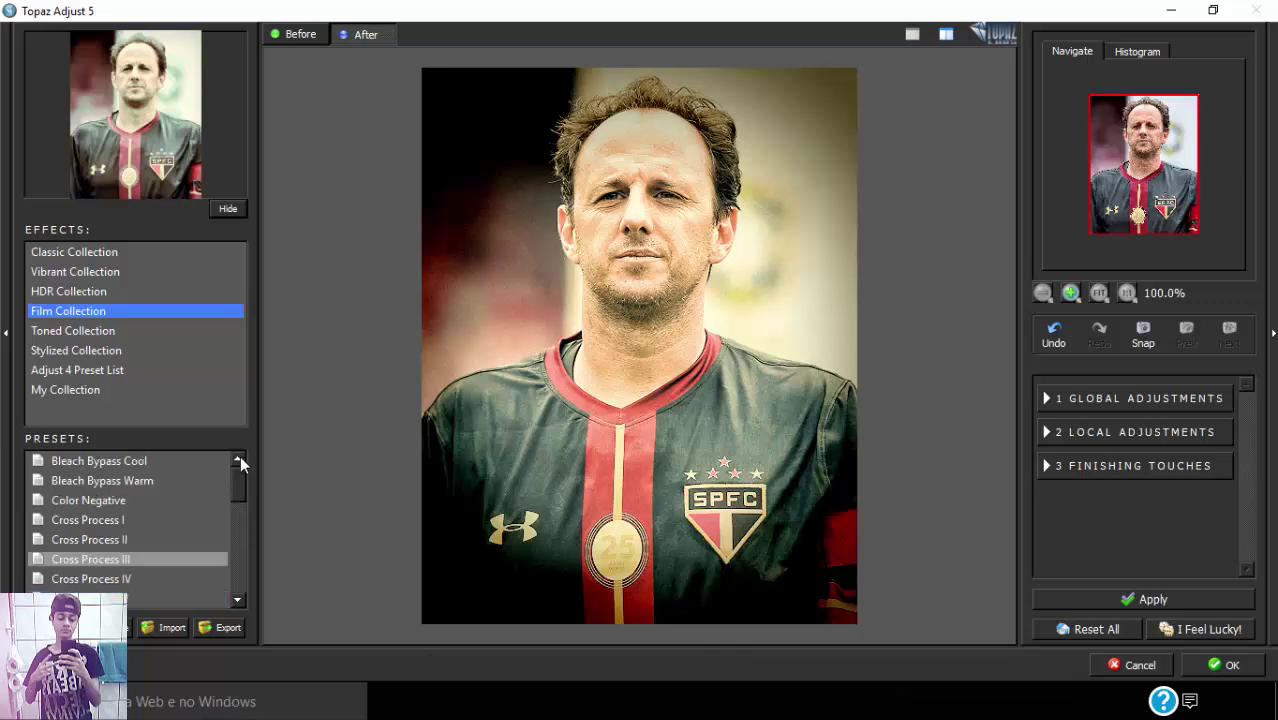
{"action": "left_click", "coordinate": [82, 330]}
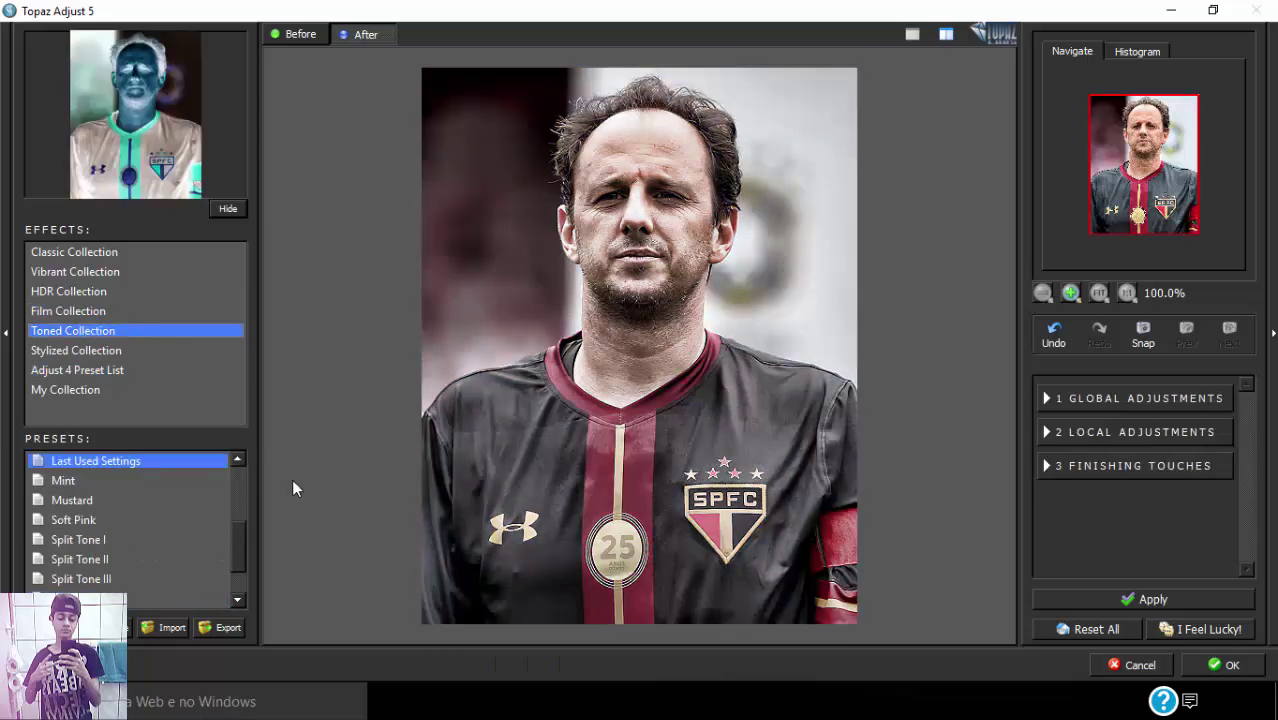
{"action": "left_click_drag", "start_coordinate": [242, 540], "coordinate": [241, 476]}
{"action": "left_click", "coordinate": [164, 462]}
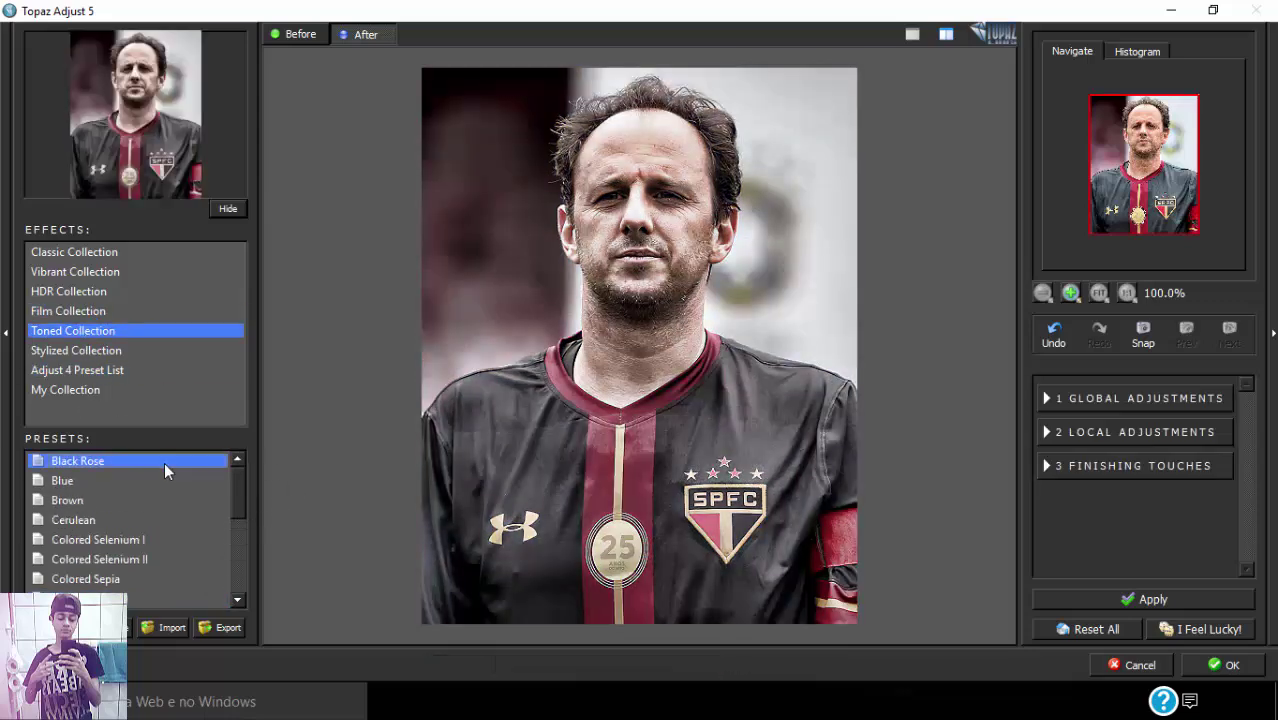
Apply the Photo Pop preset from the Classic Collection to the copy layer
{"action": "left_click", "coordinate": [112, 252]}
{"action": "scroll", "coordinate": [190, 466], "scroll_direction": "up", "scroll_amount": 2}
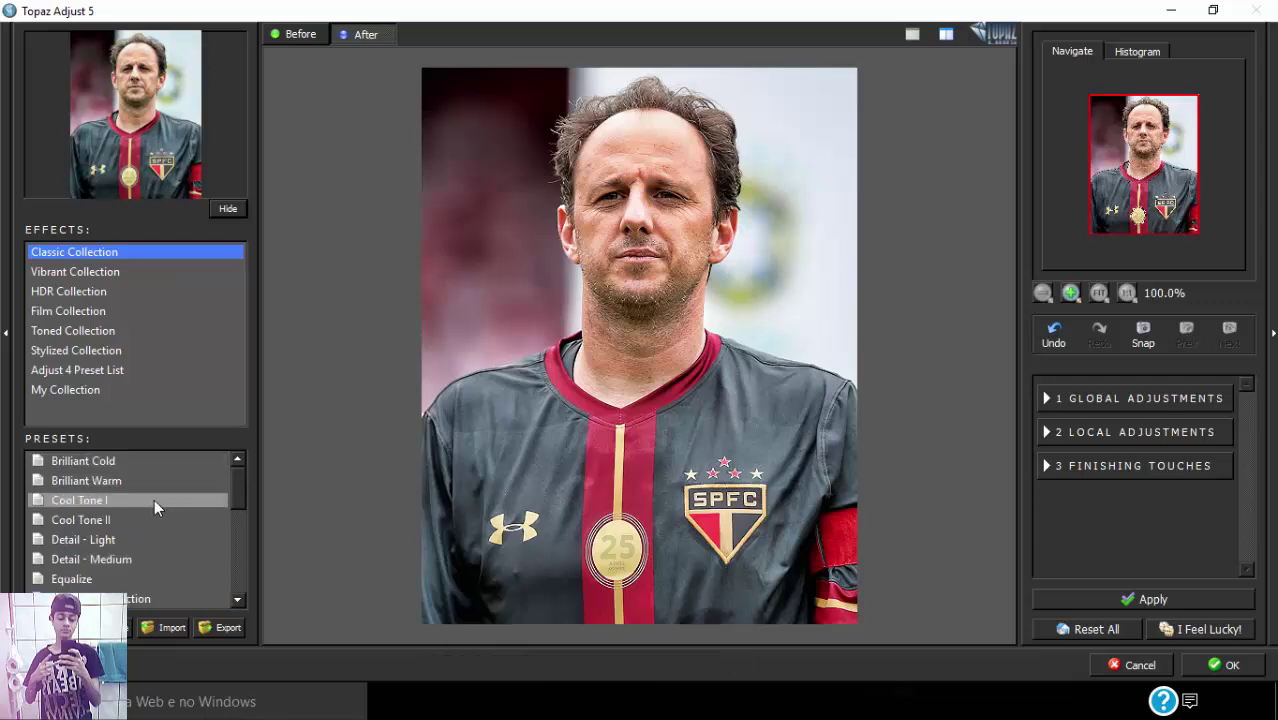
{"action": "left_click", "coordinate": [148, 599]}
{"action": "left_click_drag", "start_coordinate": [242, 490], "coordinate": [240, 531]}
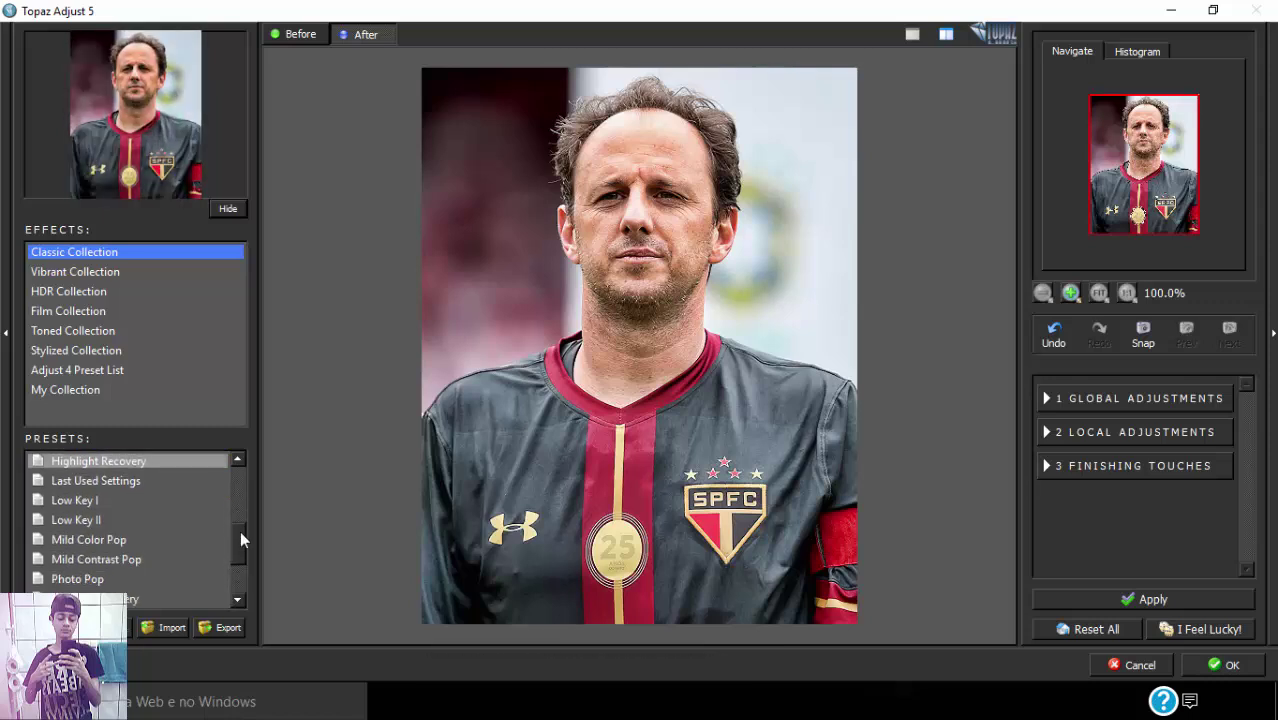
{"action": "left_click", "coordinate": [113, 560]}
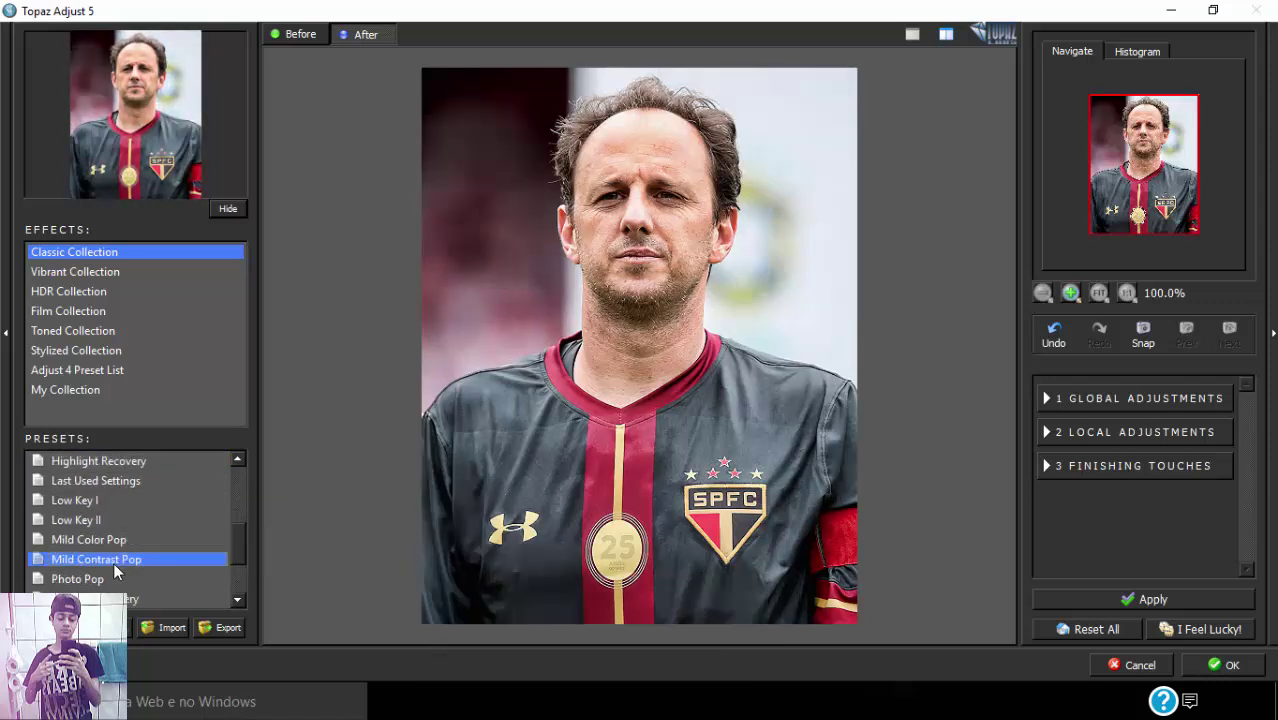
{"action": "left_click", "coordinate": [118, 580]}
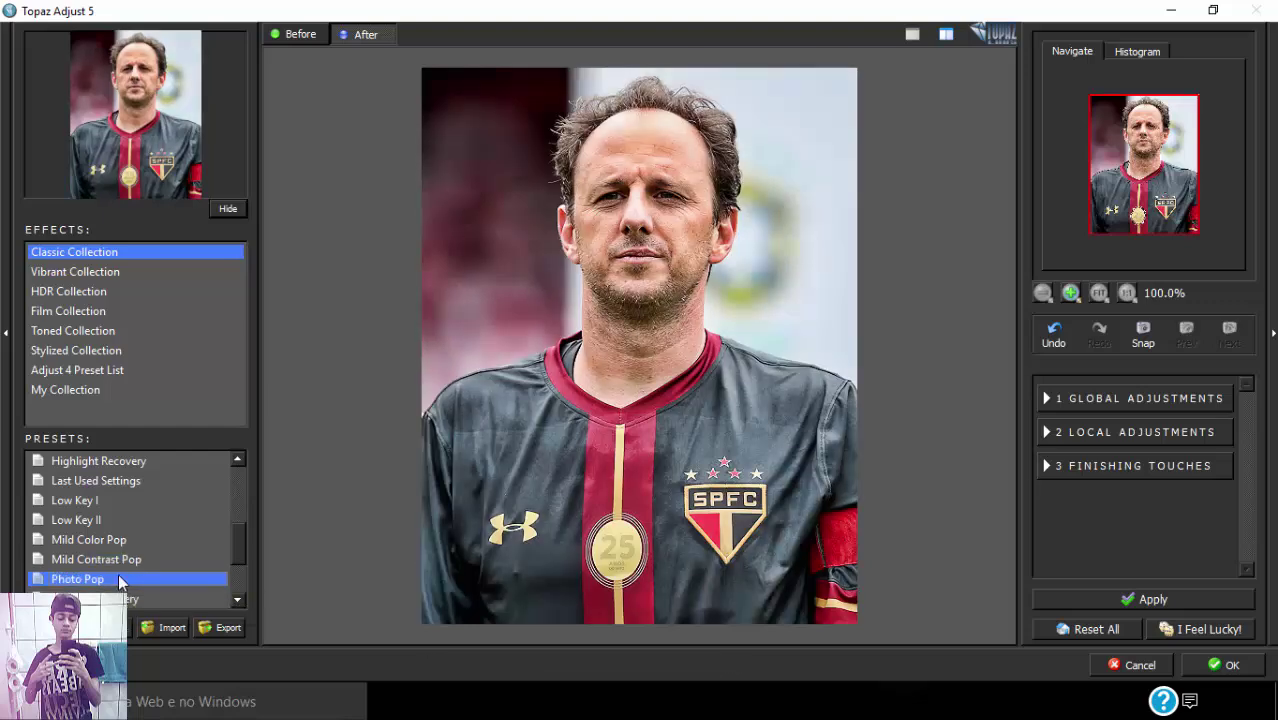
{"action": "left_click", "coordinate": [1230, 666]}
Set the opacity of the upper Camada 0 layer to 28%
{"action": "left_click", "coordinate": [1220, 549]}
{"action": "left_click_drag", "start_coordinate": [1266, 487], "coordinate": [1199, 508]}
Open Efeito PSD Árabe 14.psd from the Pack de PSD'S Árabes folder, keeping its layers
{"action": "left_click", "coordinate": [63, 13]}
{"action": "left_click", "coordinate": [73, 48]}
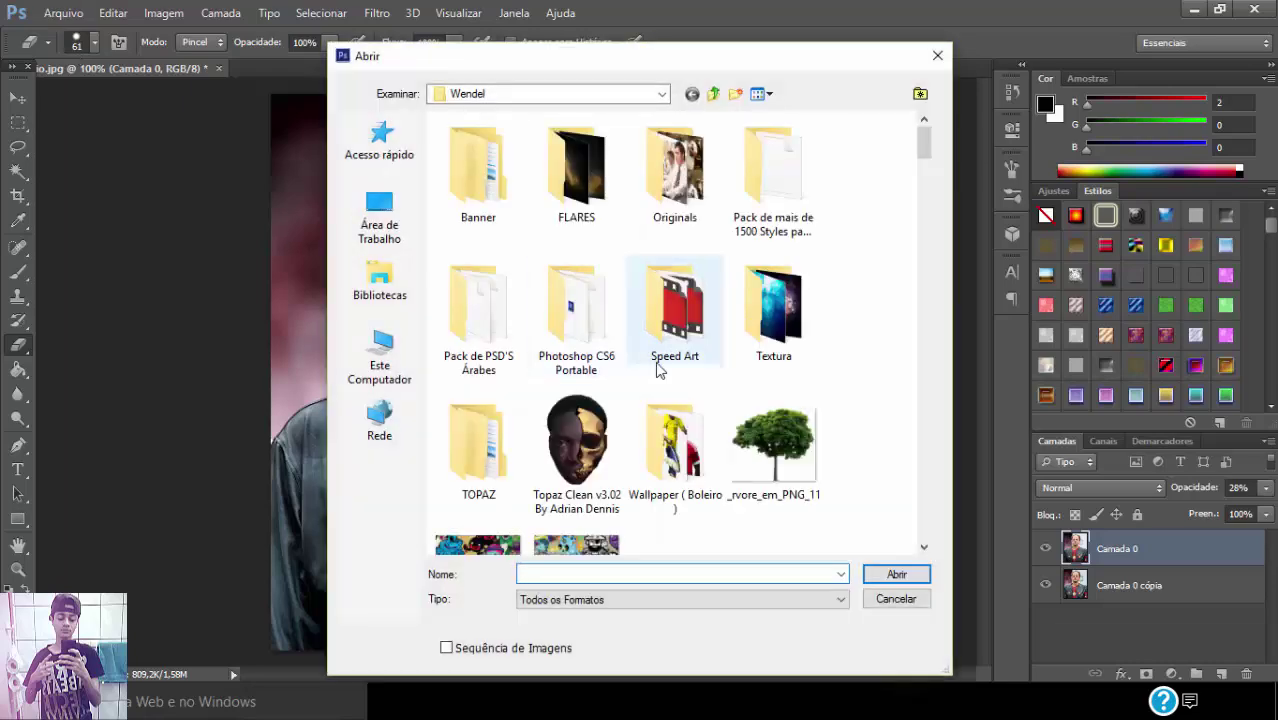
{"action": "double_click", "coordinate": [480, 320]}
{"action": "double_click", "coordinate": [648, 379]}
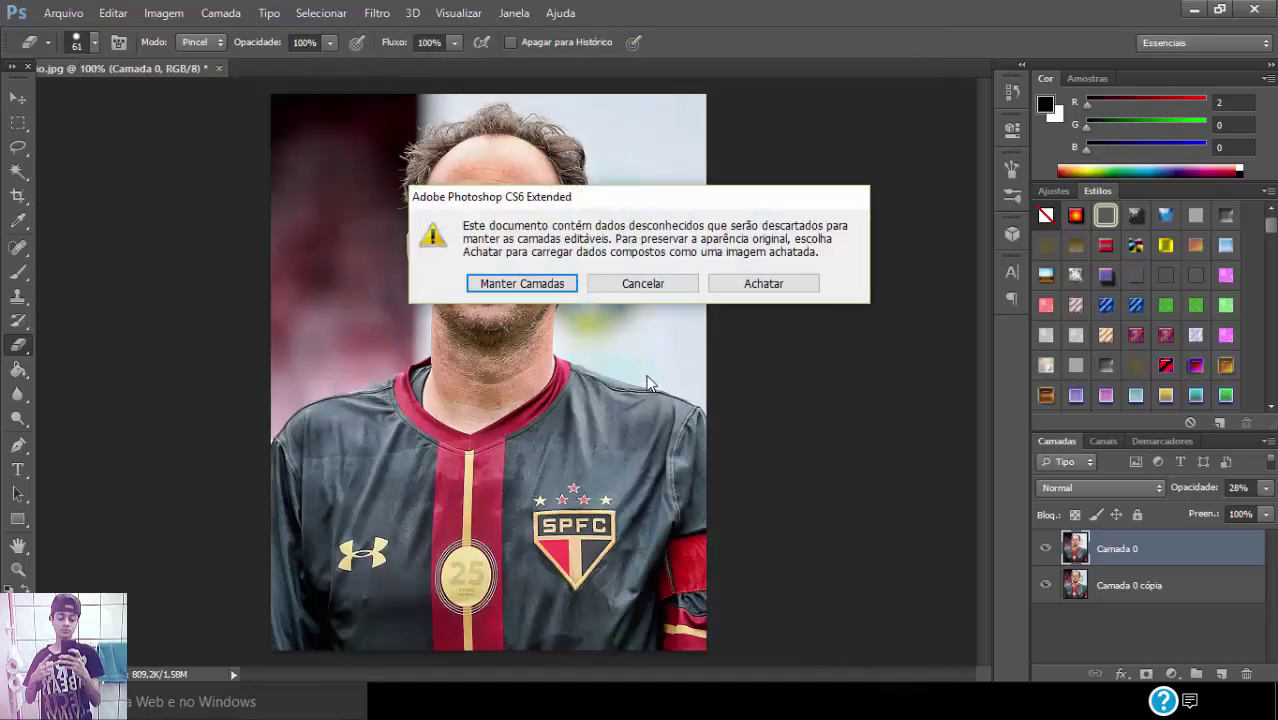
{"action": "left_click", "coordinate": [529, 286]}
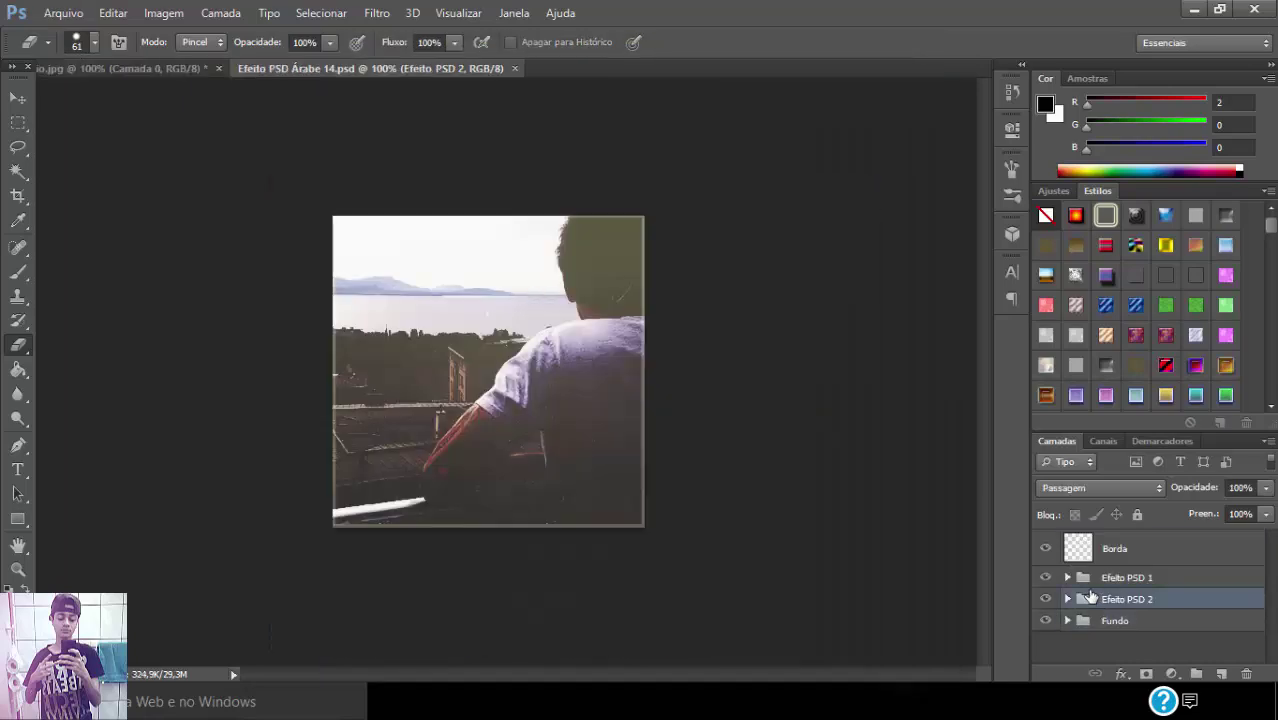
Copy the Efeito PSD 1 and Efeito PSD 2 groups into the portrait document and close the effect file
{"action": "left_click", "coordinate": [1089, 580]}
{"action": "left_click", "coordinate": [1159, 600], "text": "ctrl"}
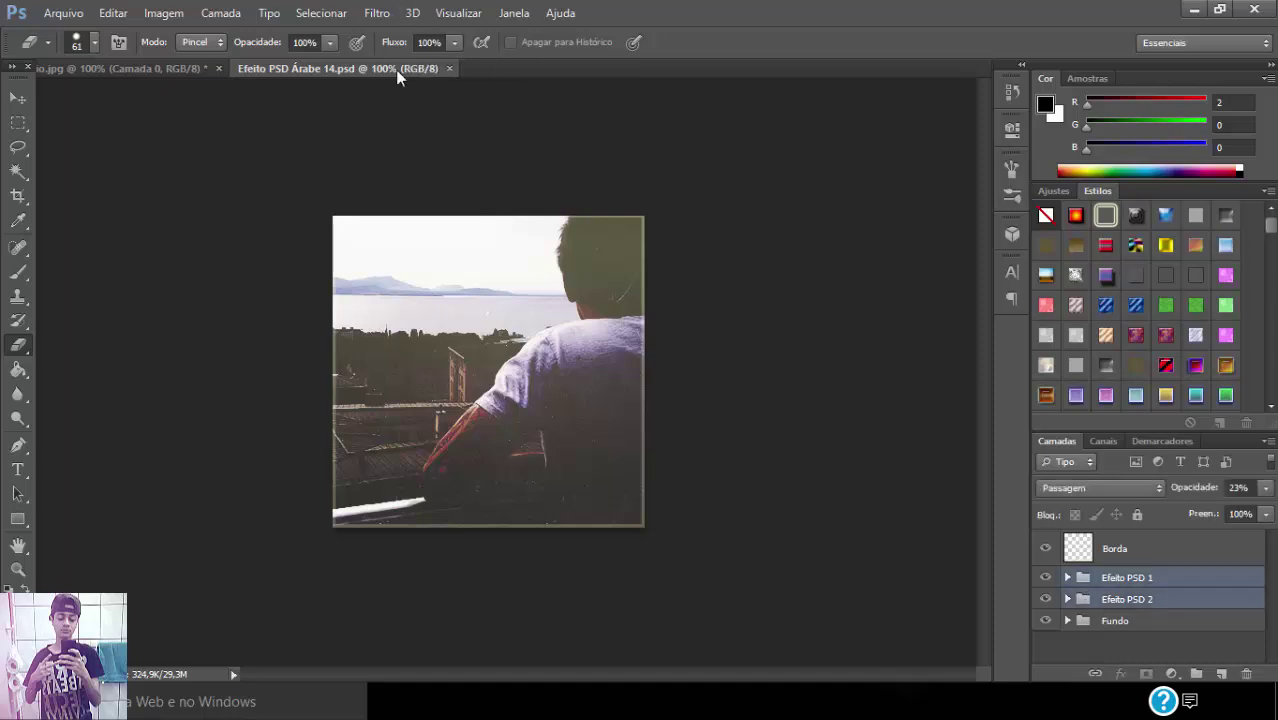
{"action": "left_click_drag", "start_coordinate": [396, 72], "coordinate": [403, 149]}
{"action": "left_click_drag", "start_coordinate": [1185, 582], "coordinate": [861, 560]}
{"action": "left_click", "coordinate": [481, 146]}
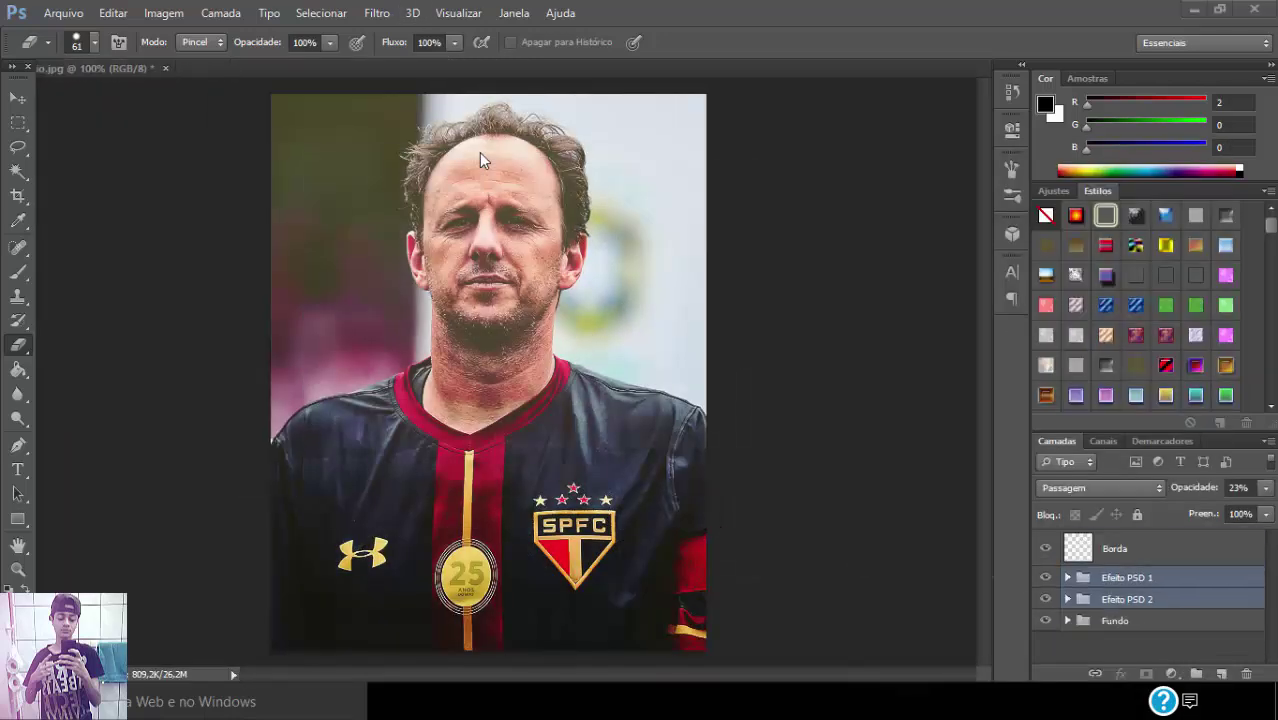
Toggle the visibility of the imported effect groups, leaving Efeito PSD 1 hidden, and expand Efeito PSD 2
{"action": "left_click", "coordinate": [1045, 563]}
{"action": "left_click", "coordinate": [1042, 566]}
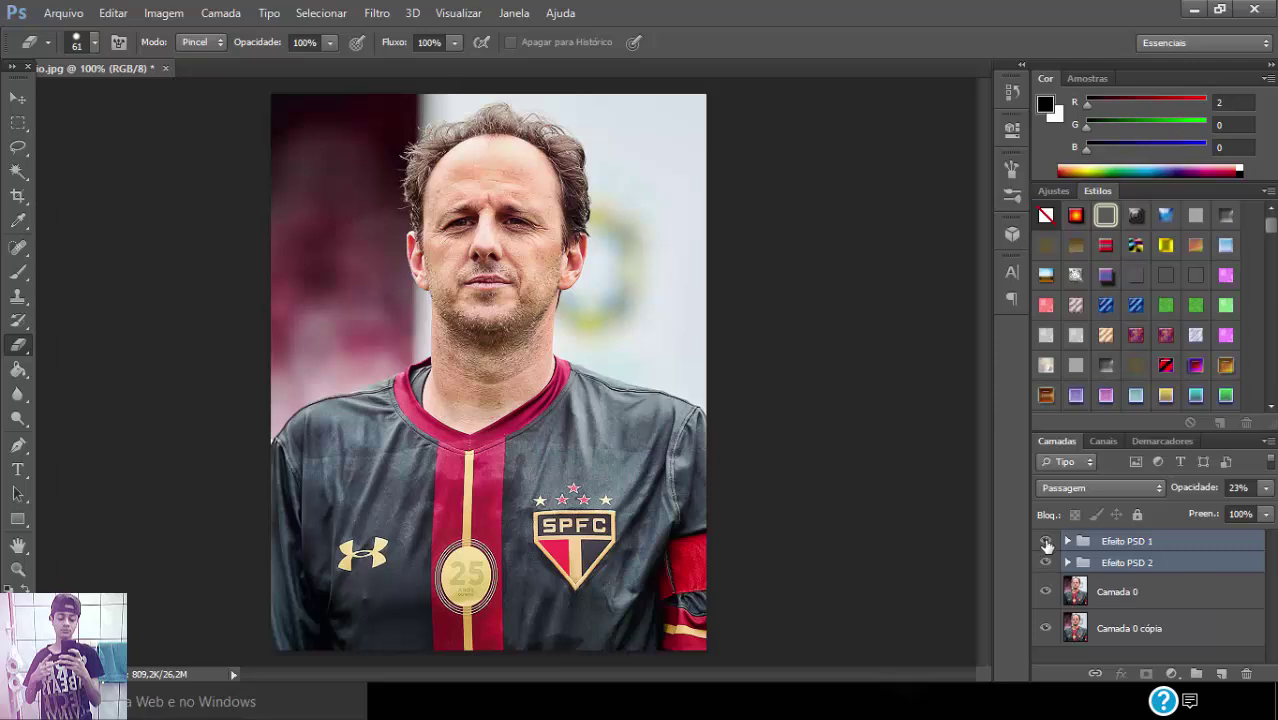
{"action": "left_click", "coordinate": [1046, 543]}
{"action": "left_click", "coordinate": [1080, 566]}
{"action": "left_click", "coordinate": [1068, 563]}
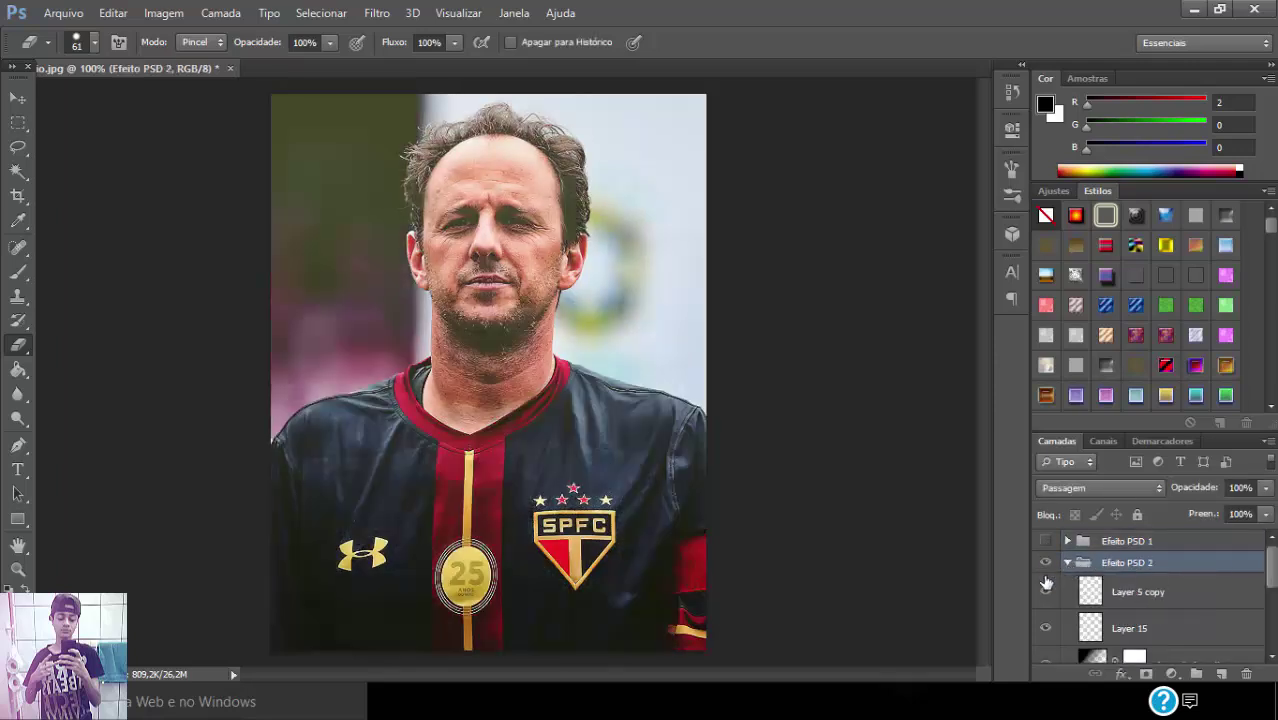
Try to reposition the Efeito PSD 2 group over the photo with Free Transform
{"action": "key", "text": "ctrl+t"}
{"action": "left_click_drag", "start_coordinate": [793, 436], "coordinate": [155, 417]}
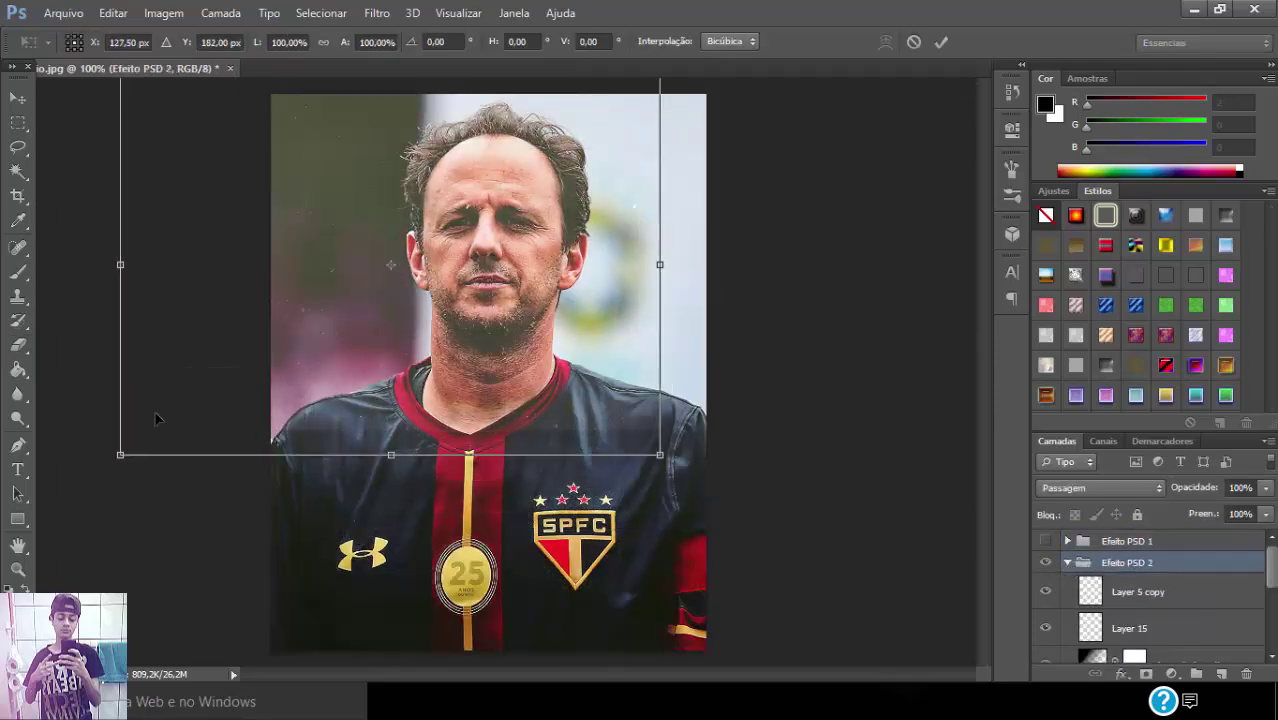
{"action": "key", "text": "Return"}
Delete the imported Efeito PSD 2 and Efeito PSD 1 groups from the portrait document
{"action": "key", "text": "Delete"}
{"action": "left_click", "coordinate": [1086, 544]}
{"action": "key", "text": "Delete"}
Open the effect file Efeito PSD Árabe 20.psd
{"action": "left_click", "coordinate": [63, 14]}
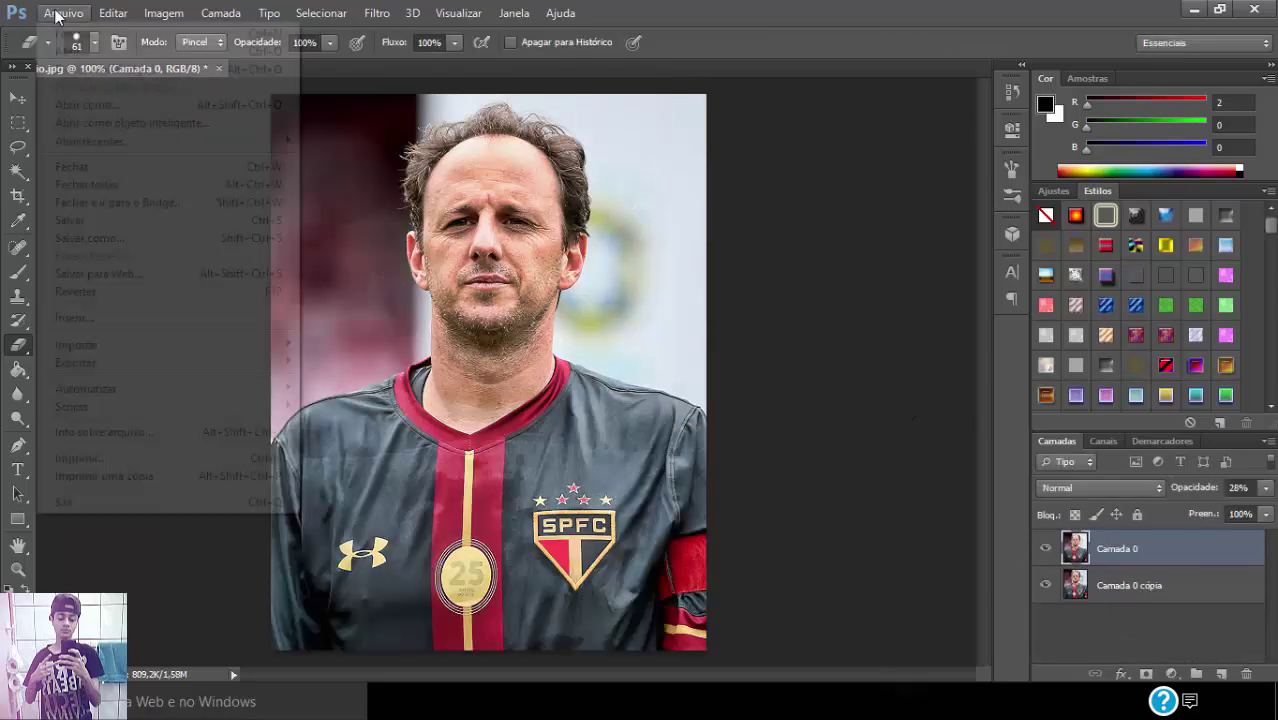
{"action": "left_click", "coordinate": [79, 55]}
{"action": "double_click", "coordinate": [653, 481]}
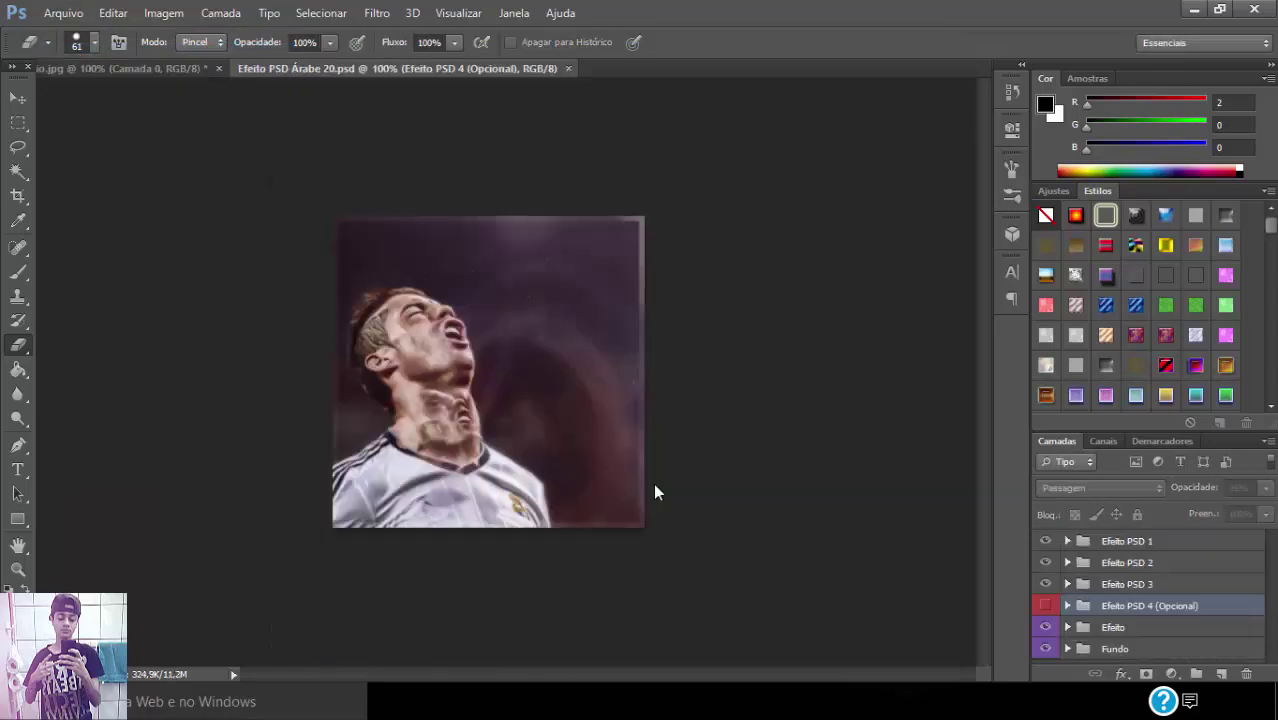
Copy the Efeito PSD 1, Efeito PSD 2 and Efeito PSD 3 groups into the portrait document and close the effect file
{"action": "left_click", "coordinate": [1118, 549], "text": "ctrl"}
{"action": "left_click", "coordinate": [1116, 564], "text": "ctrl"}
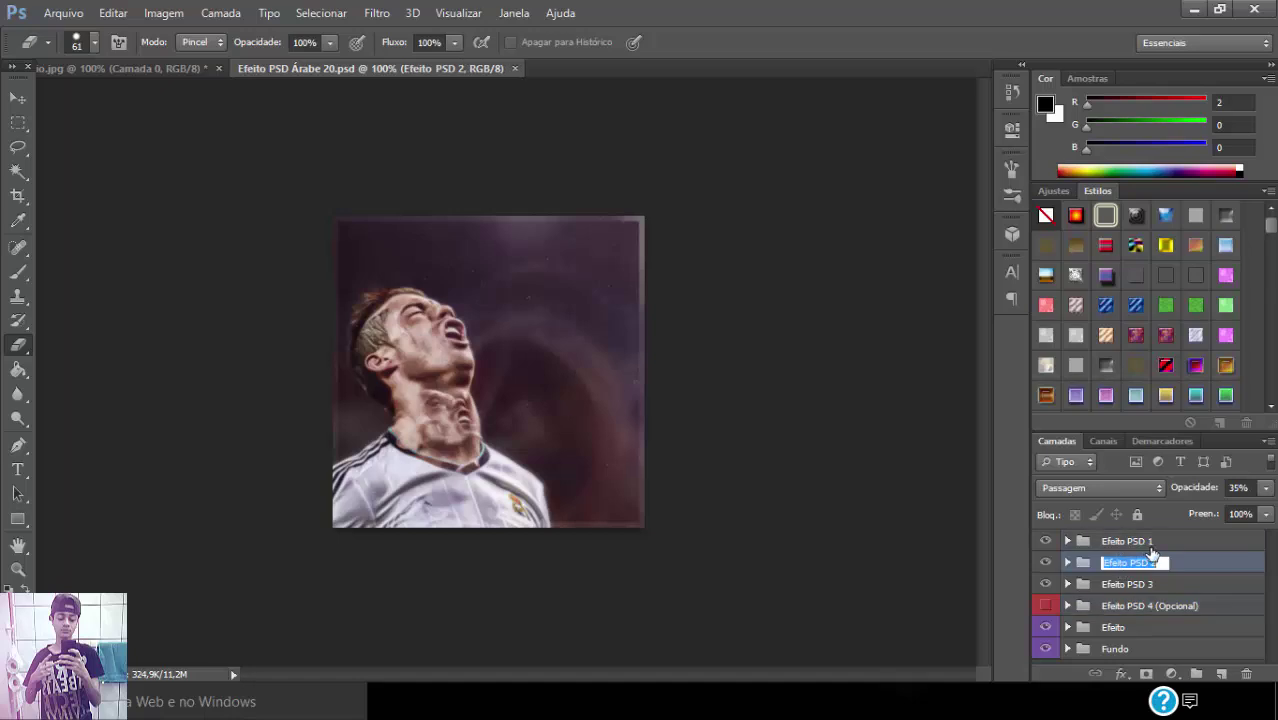
{"action": "left_click", "coordinate": [1158, 546]}
{"action": "left_click", "coordinate": [1161, 583], "text": "shift"}
{"action": "left_click_drag", "start_coordinate": [295, 69], "coordinate": [323, 80]}
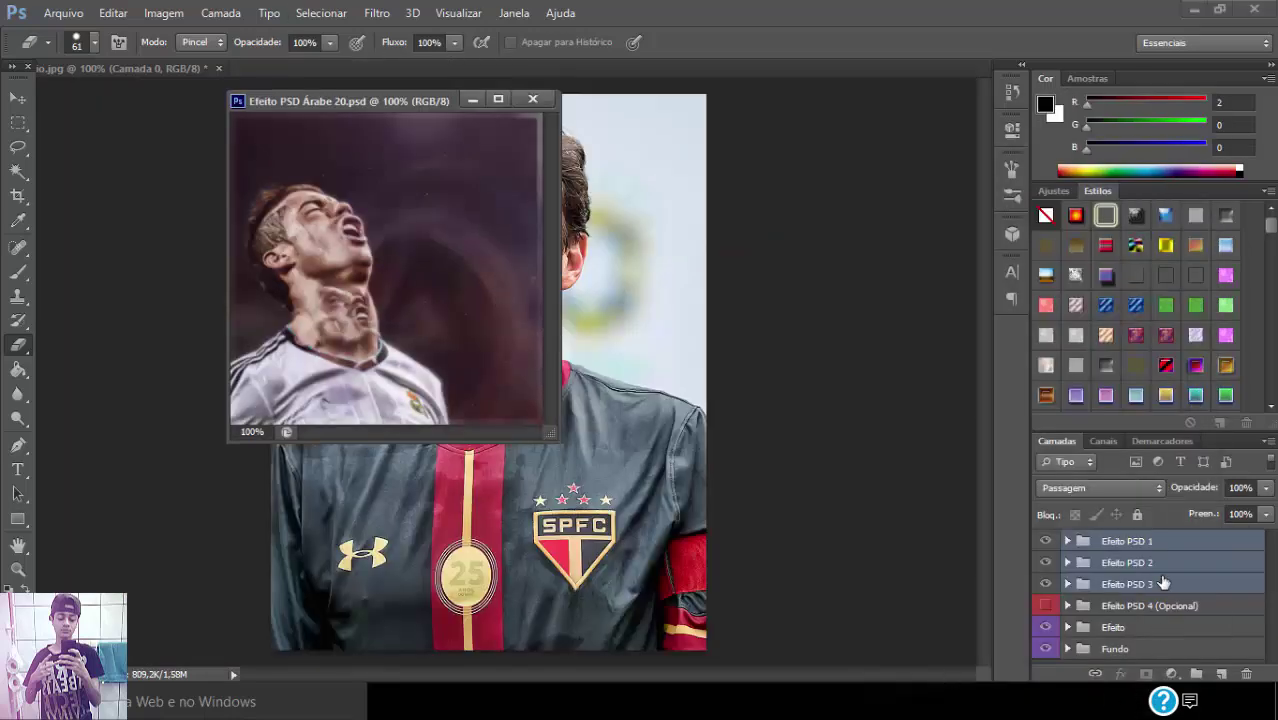
{"action": "left_click_drag", "start_coordinate": [1161, 582], "coordinate": [608, 288]}
{"action": "left_click", "coordinate": [475, 98]}
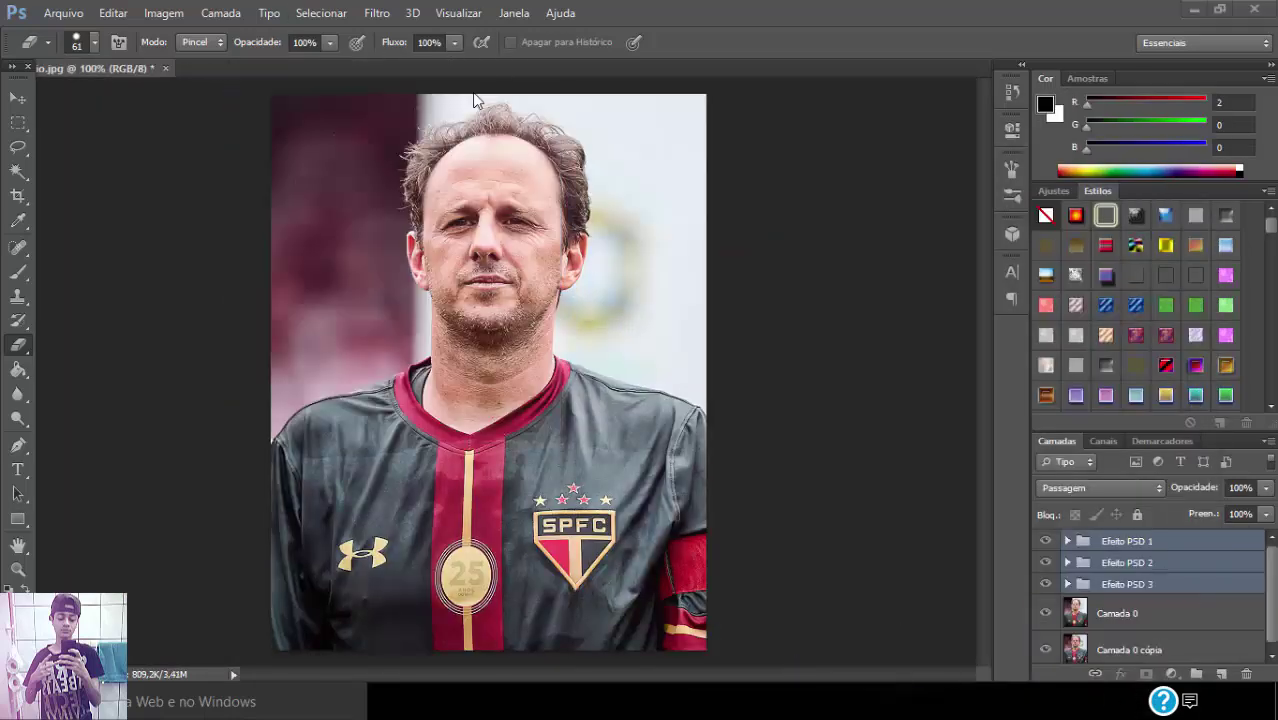
Inside the Efeito PSD 1 group, adjust the opacity of Gradient Map 1 and set the fill of Gradient Fill 2 to 76%
{"action": "left_click", "coordinate": [1124, 546]}
{"action": "left_click", "coordinate": [1067, 541]}
{"action": "left_click", "coordinate": [1208, 575]}
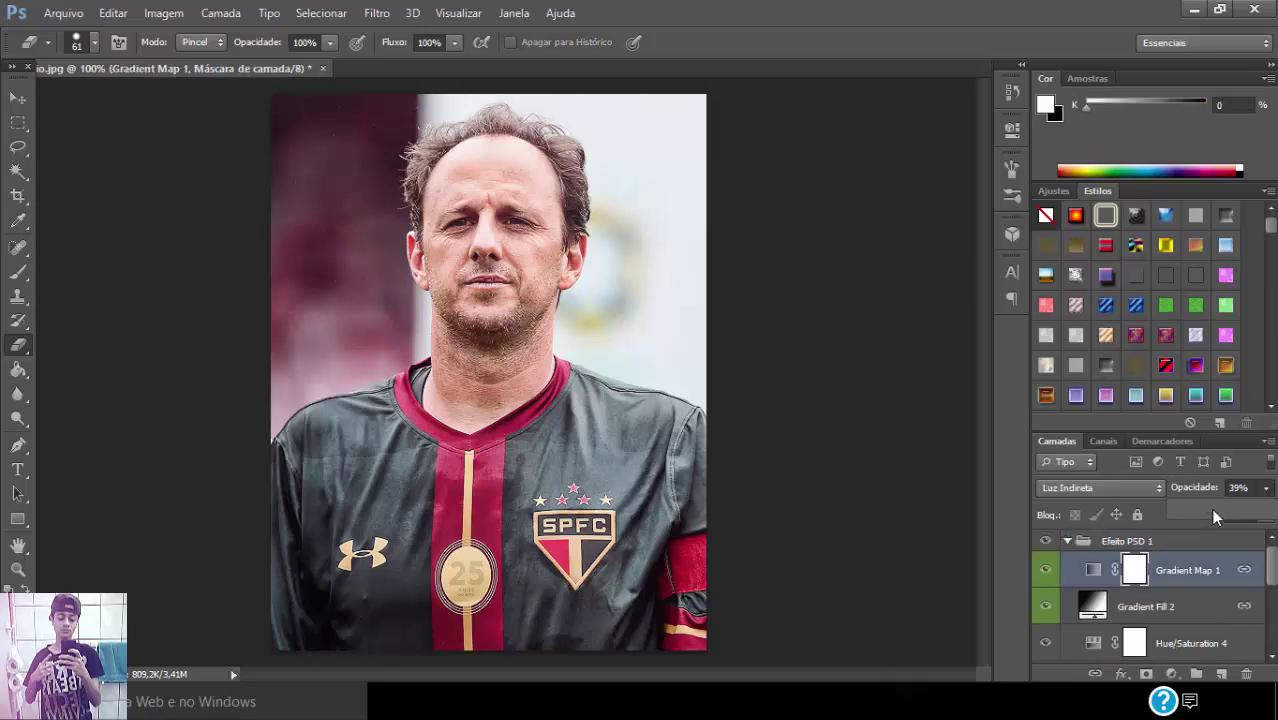
{"action": "left_click", "coordinate": [1229, 594]}
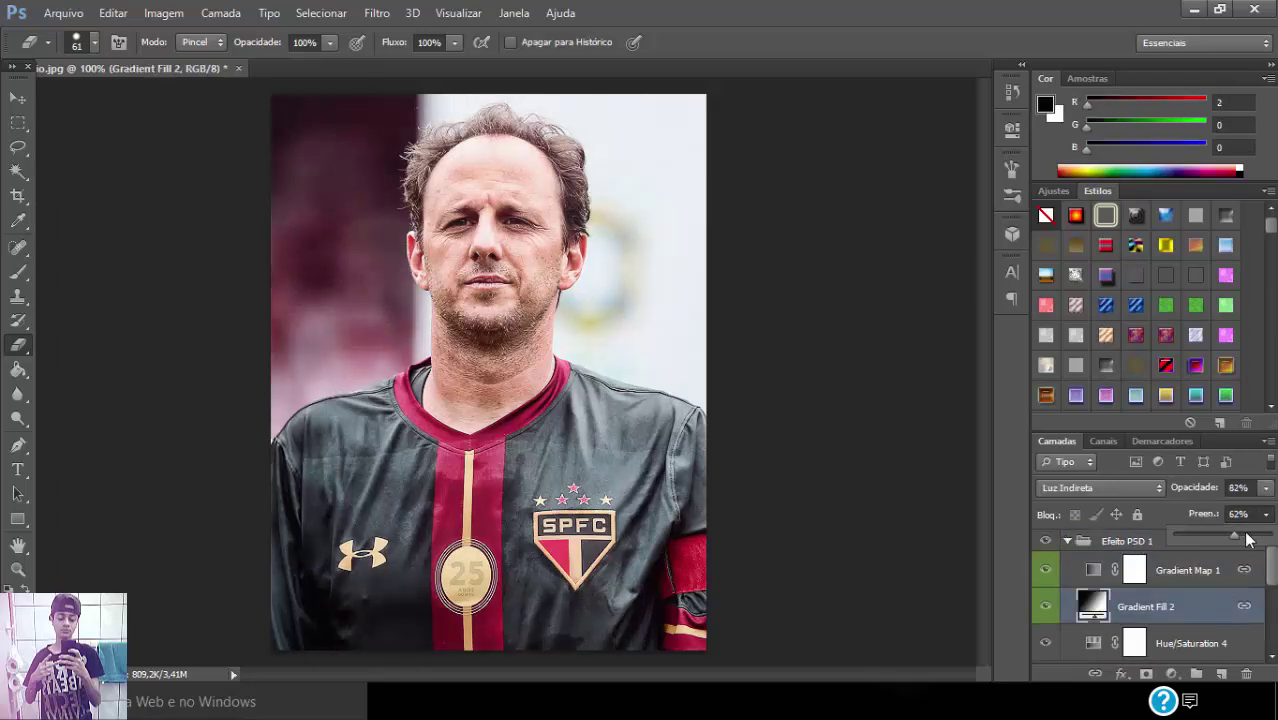
{"action": "key", "text": "alt+Tab"}
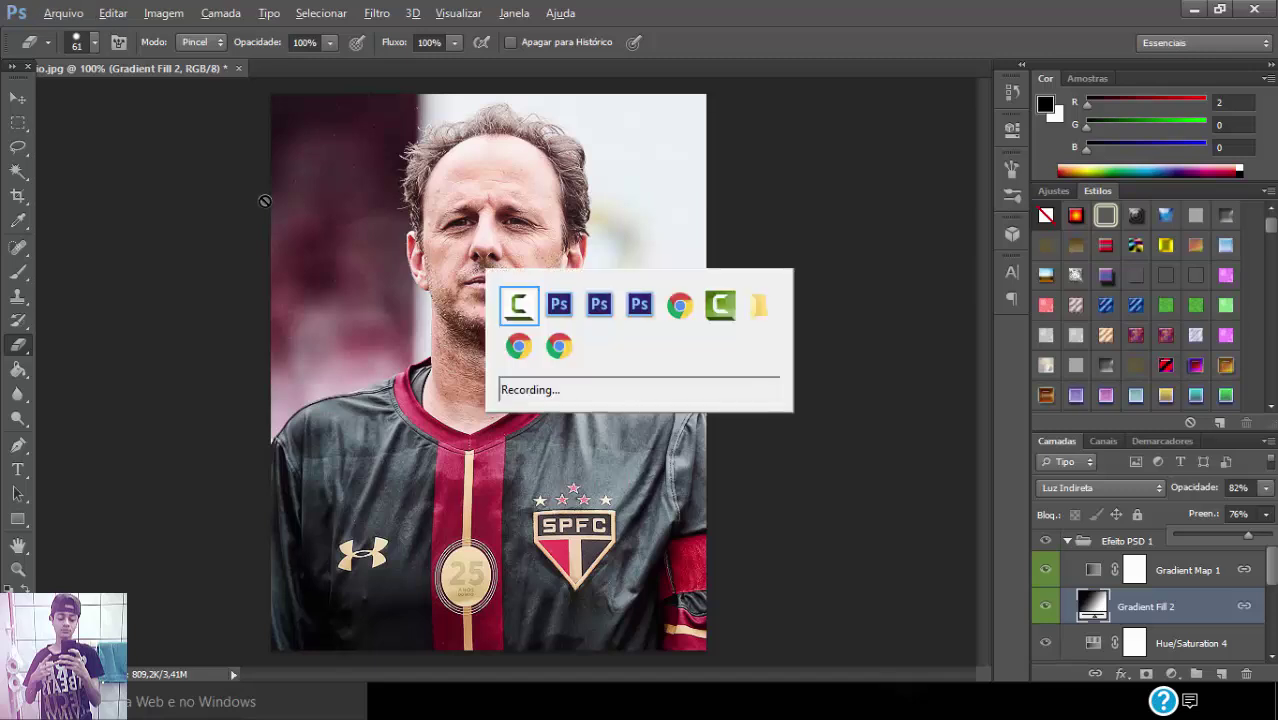
Switch to Chrome and search Google Images for "SPFC PNG"
{"action": "key", "text": "alt+Tab"}
{"action": "key", "text": "alt+Tab"}
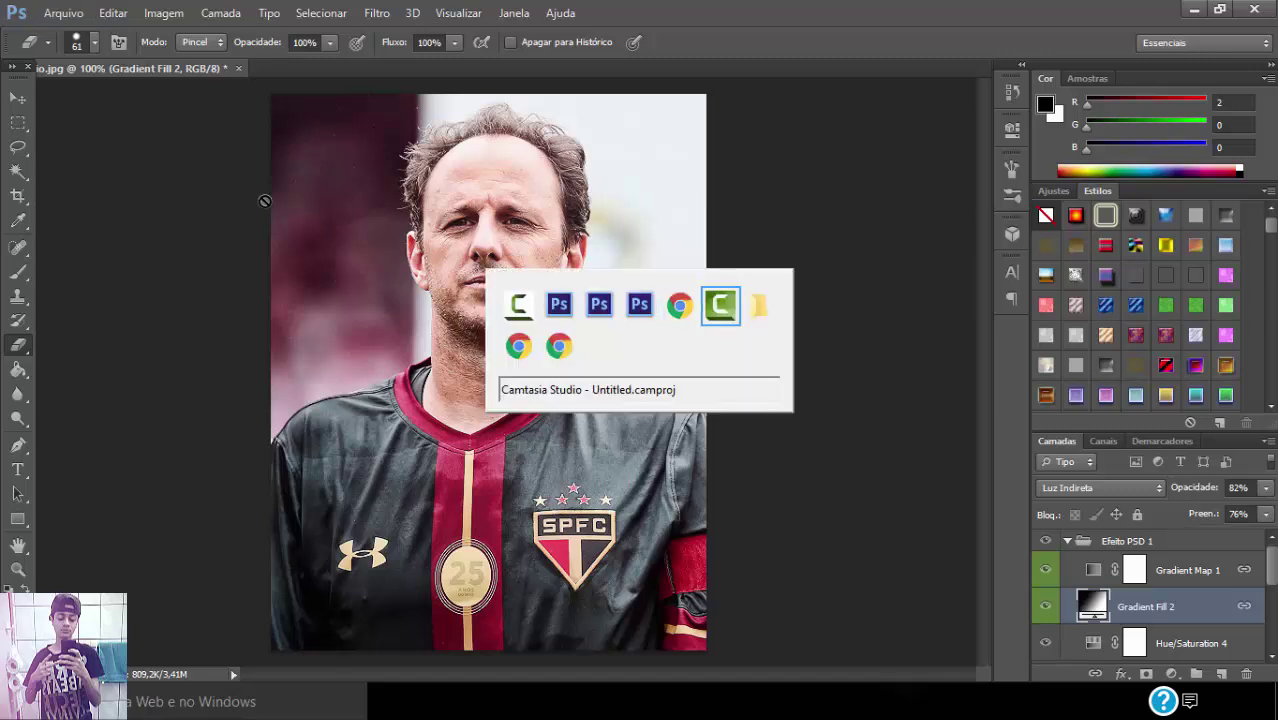
{"action": "key", "text": "alt+Tab"}
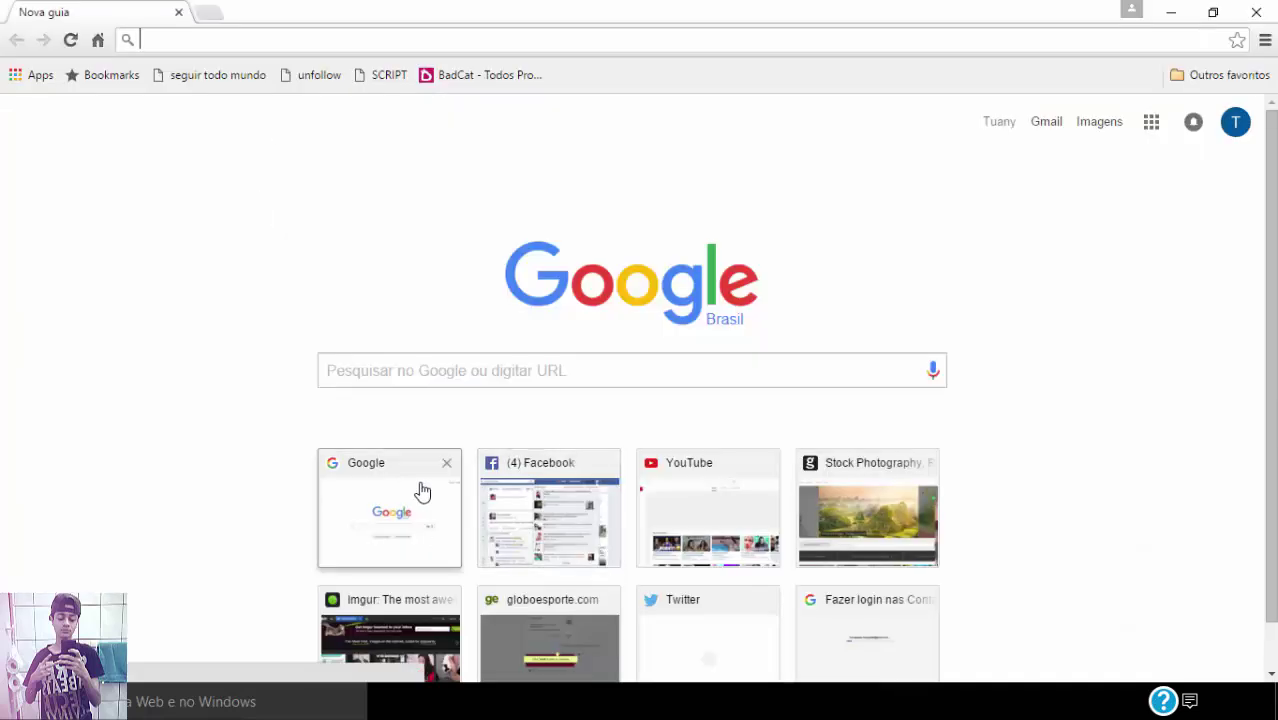
{"action": "key", "text": "alt+Tab"}
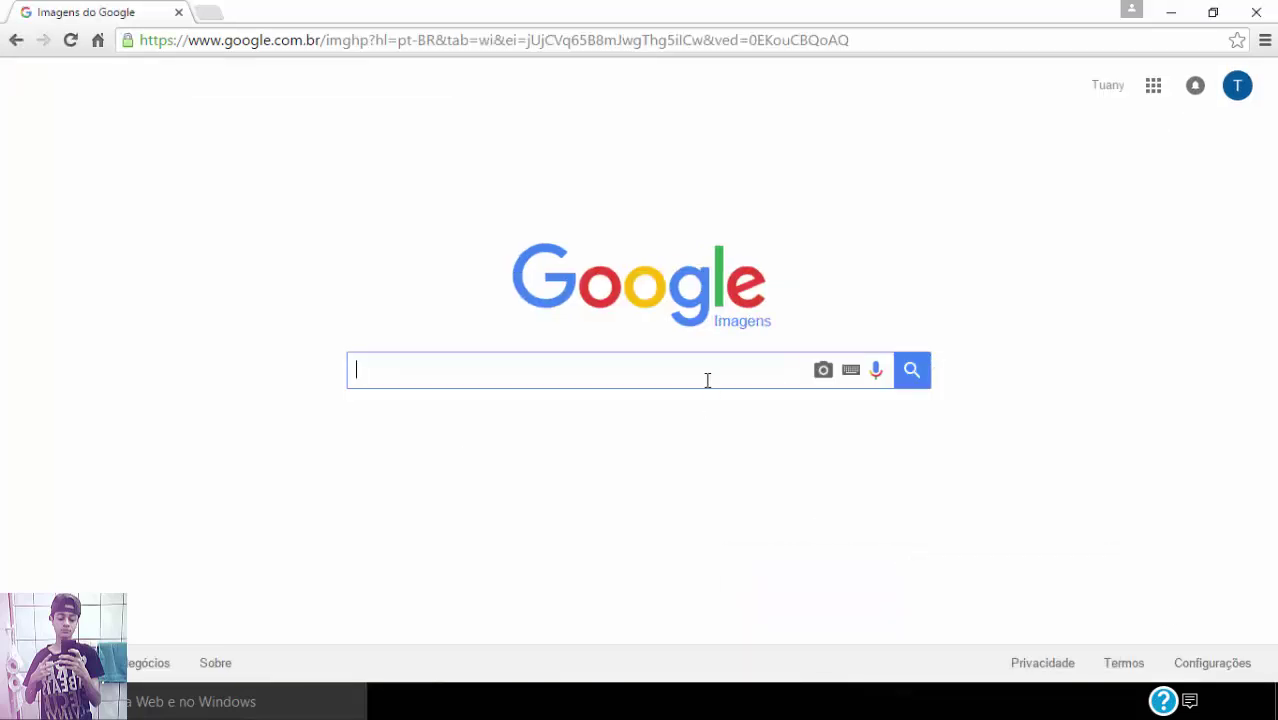
{"action": "type", "text": "SPFC PNG"}
{"action": "key", "text": "Return"}
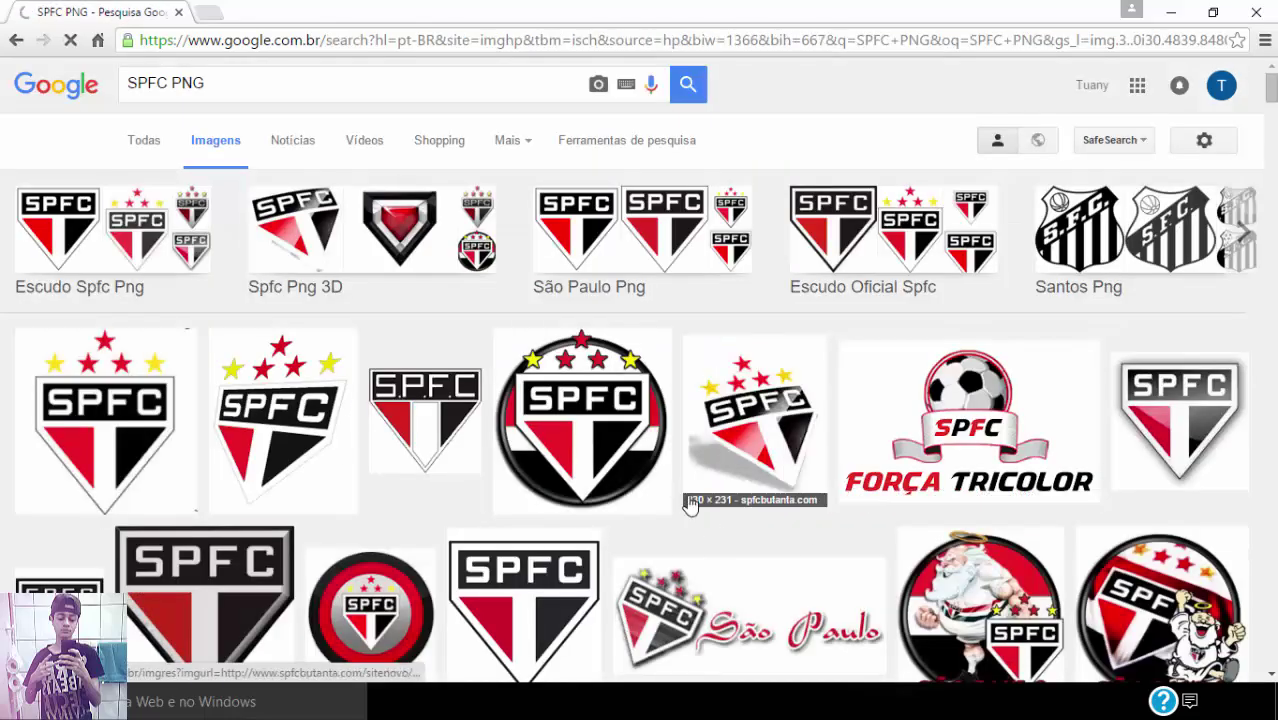
Follow the related São Paulo Png search and preview the Wikipedia Sao Paulo FC Logo.png result
{"action": "scroll", "coordinate": [701, 500], "scroll_direction": "down", "scroll_amount": 10}
{"action": "scroll", "coordinate": [701, 500], "scroll_direction": "up", "scroll_amount": 10}
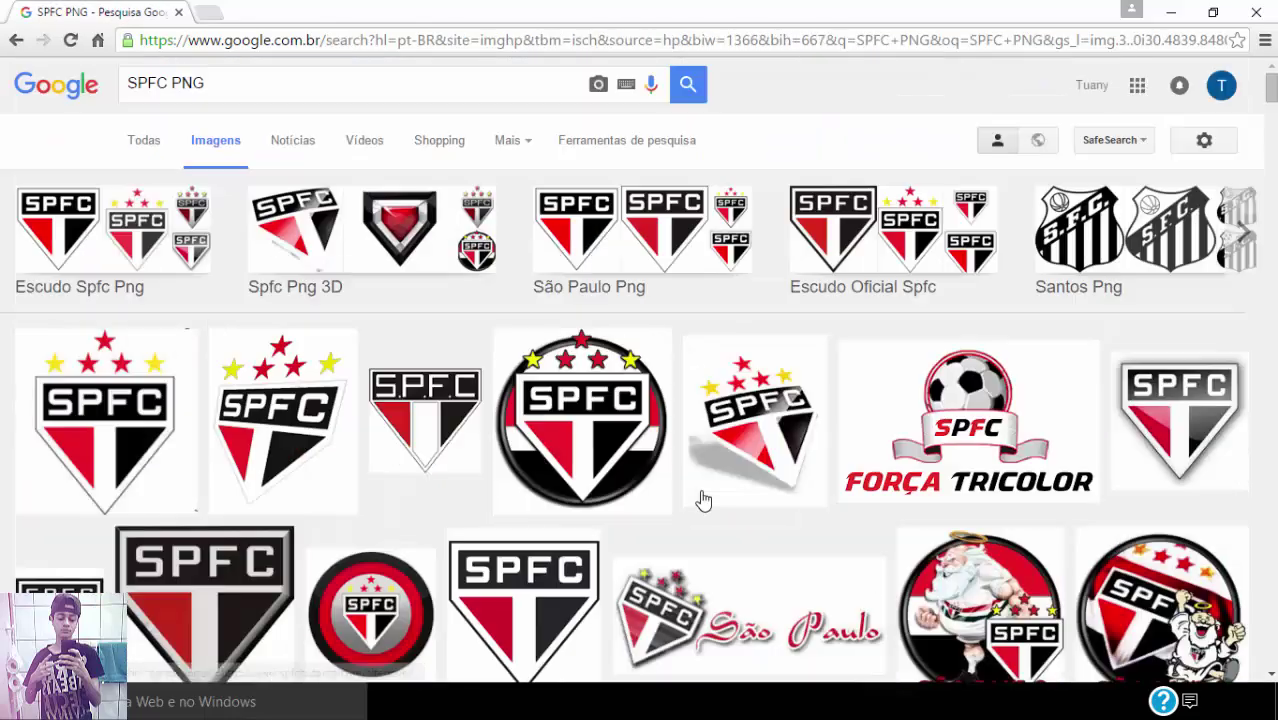
{"action": "left_click", "coordinate": [163, 480]}
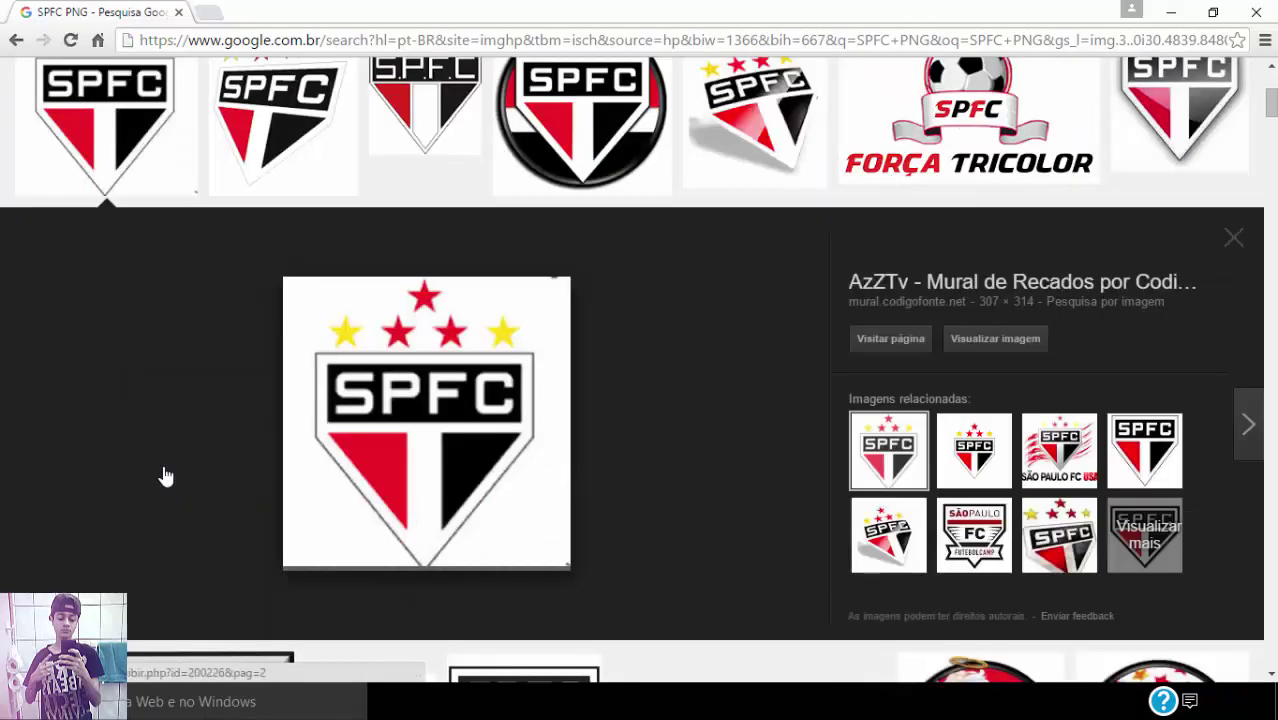
{"action": "scroll", "coordinate": [410, 385], "scroll_direction": "up", "scroll_amount": 4}
{"action": "left_click", "coordinate": [660, 252]}
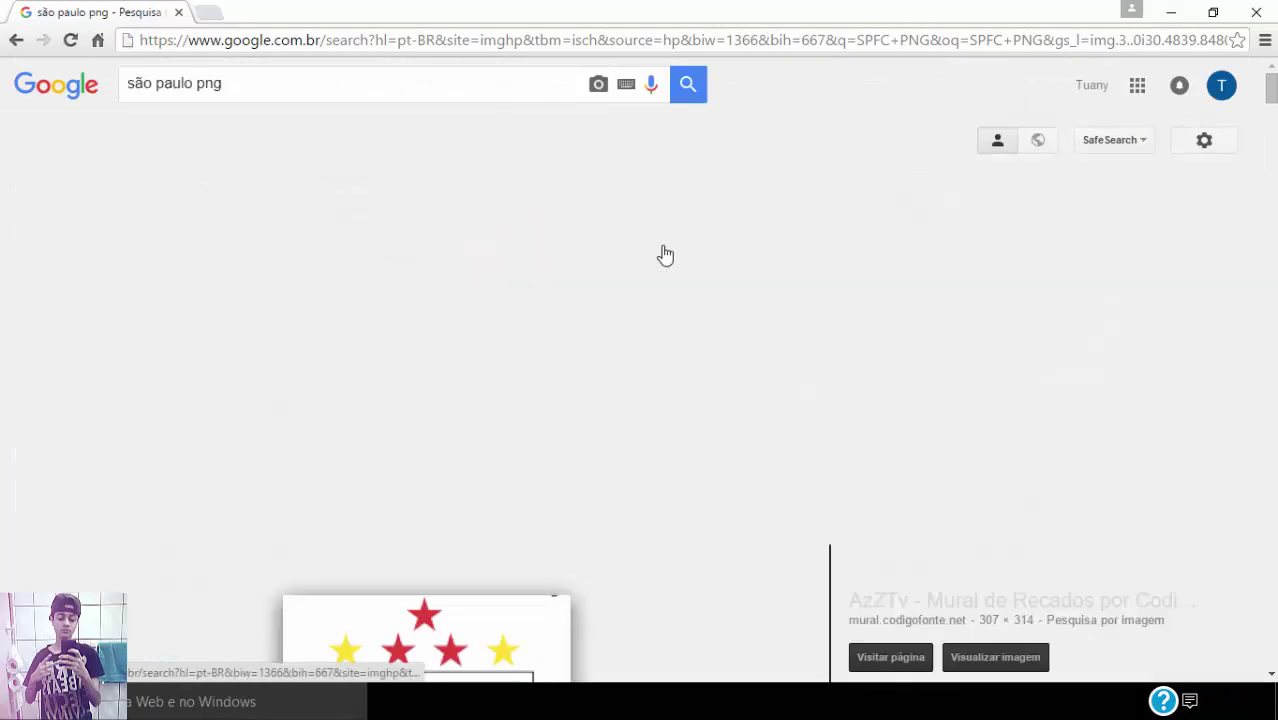
{"action": "left_click", "coordinate": [90, 580]}
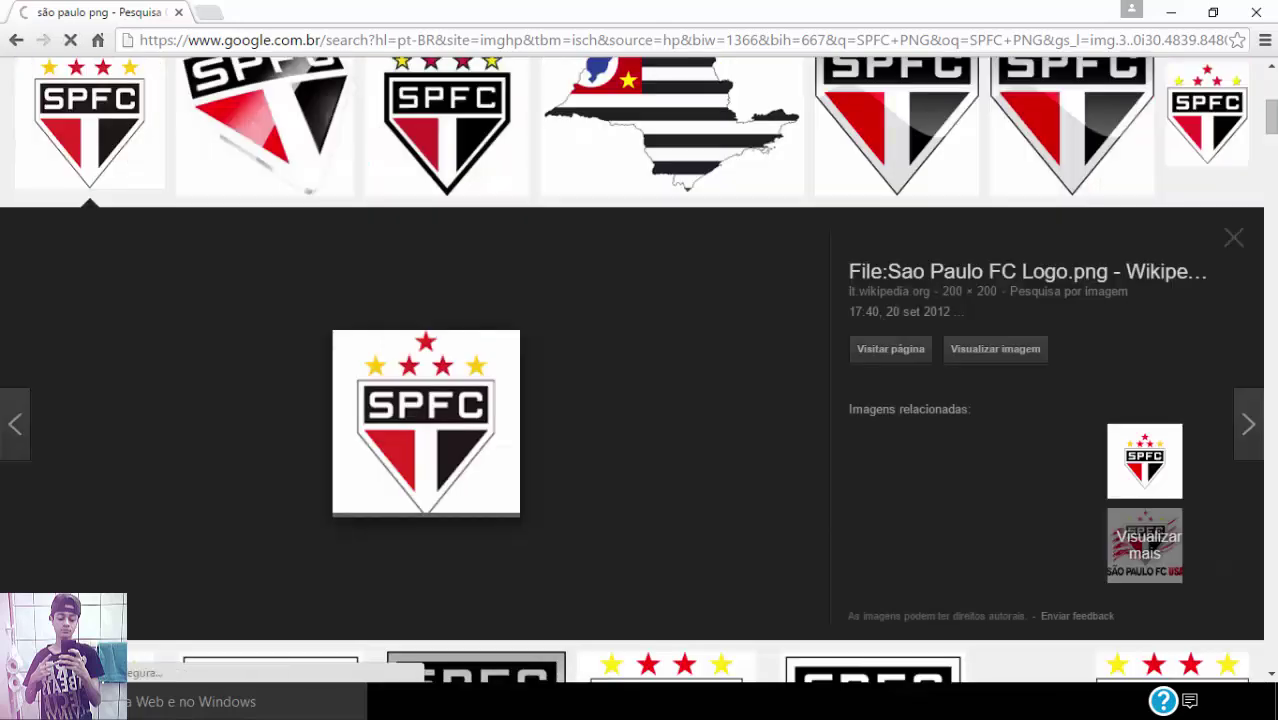
Save the previewed club badge as a PNG named "maior do brasil" in the Wendel folder
{"action": "right_click", "coordinate": [388, 476]}
{"action": "left_click", "coordinate": [450, 357]}
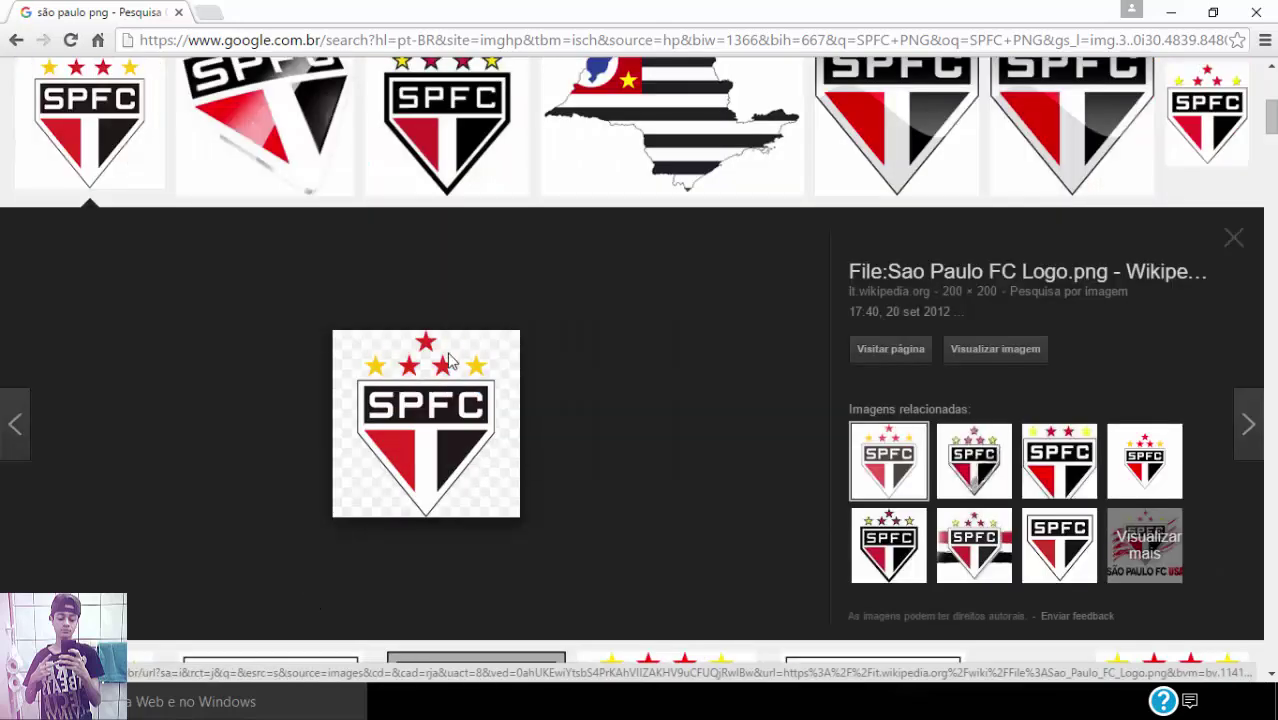
{"action": "double_click", "coordinate": [1173, 177]}
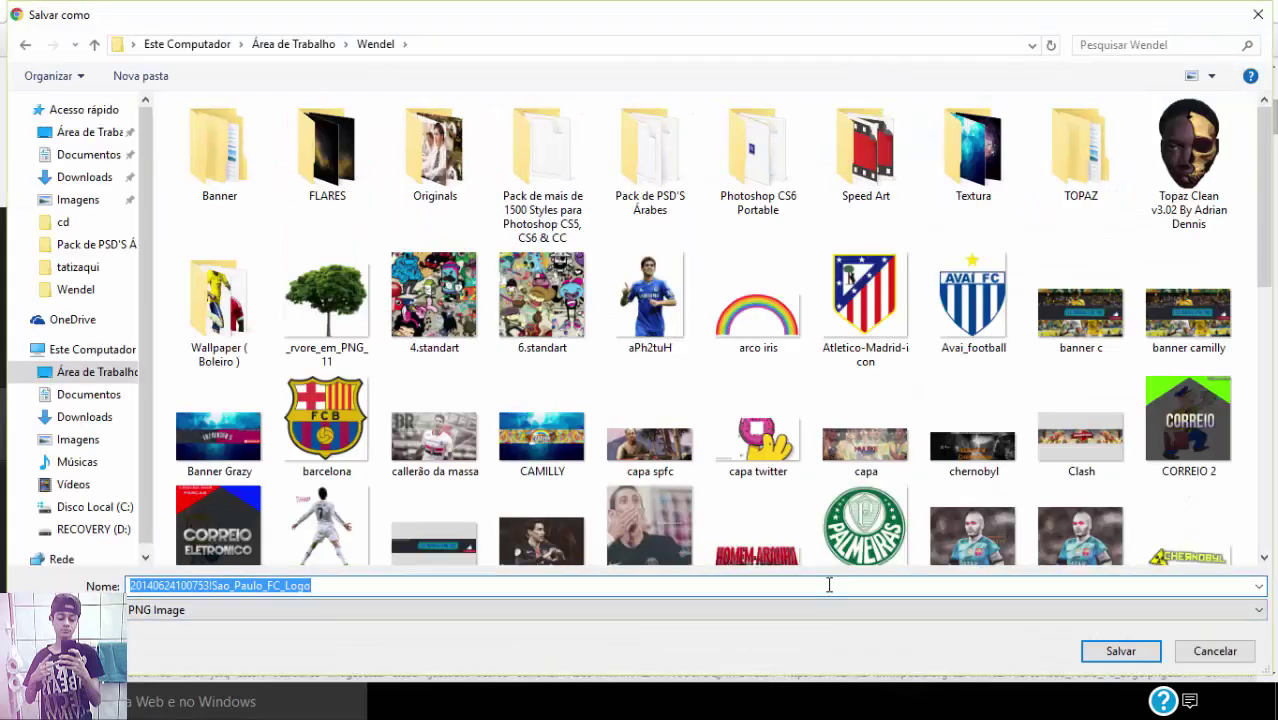
{"action": "type", "text": "maior do b"}
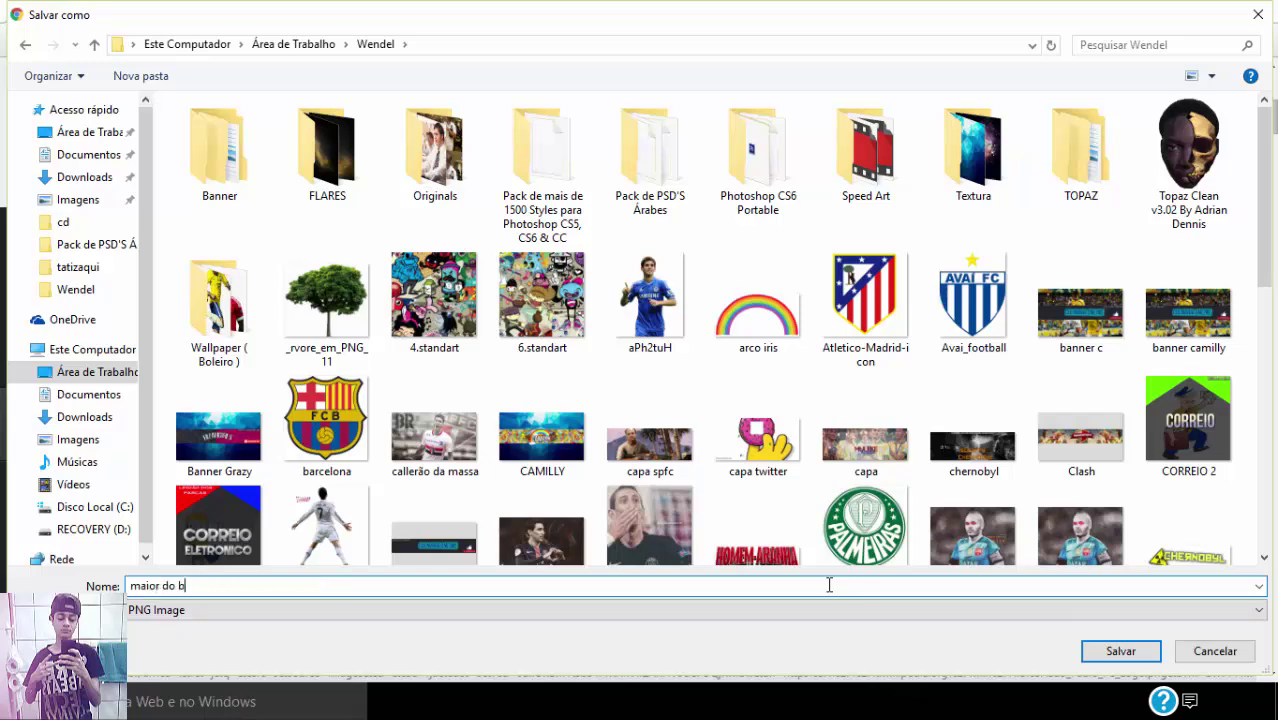
{"action": "key", "text": "Return"}
Return to the portrait document in Photoshop and collapse the Efeito PSD 1 group
{"action": "scroll", "coordinate": [778, 571], "scroll_direction": "down", "scroll_amount": 5}
{"action": "key", "text": "alt+Tab"}
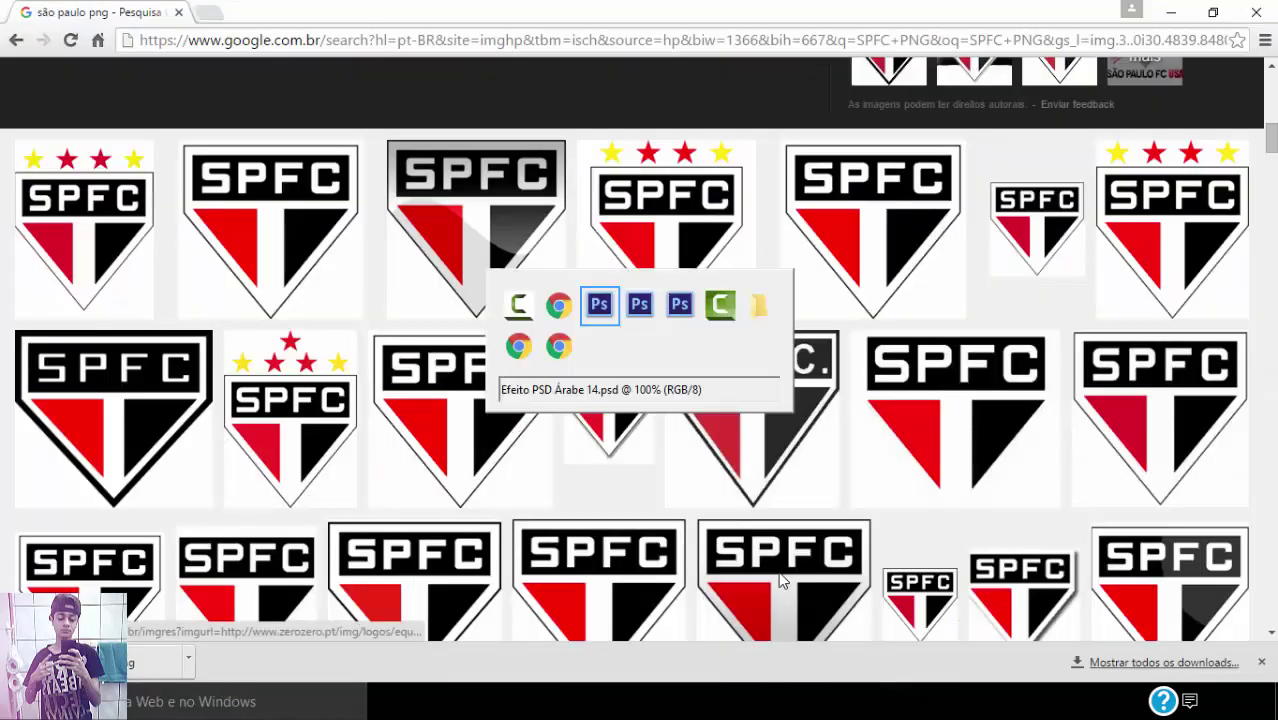
{"action": "key", "text": "alt+Tab"}
{"action": "key", "text": "alt+Tab"}
{"action": "left_click", "coordinate": [1067, 542]}
Place the "maior do brasil" badge image from the Wendel folder into the portrait above the effect groups
{"action": "left_click", "coordinate": [63, 13]}
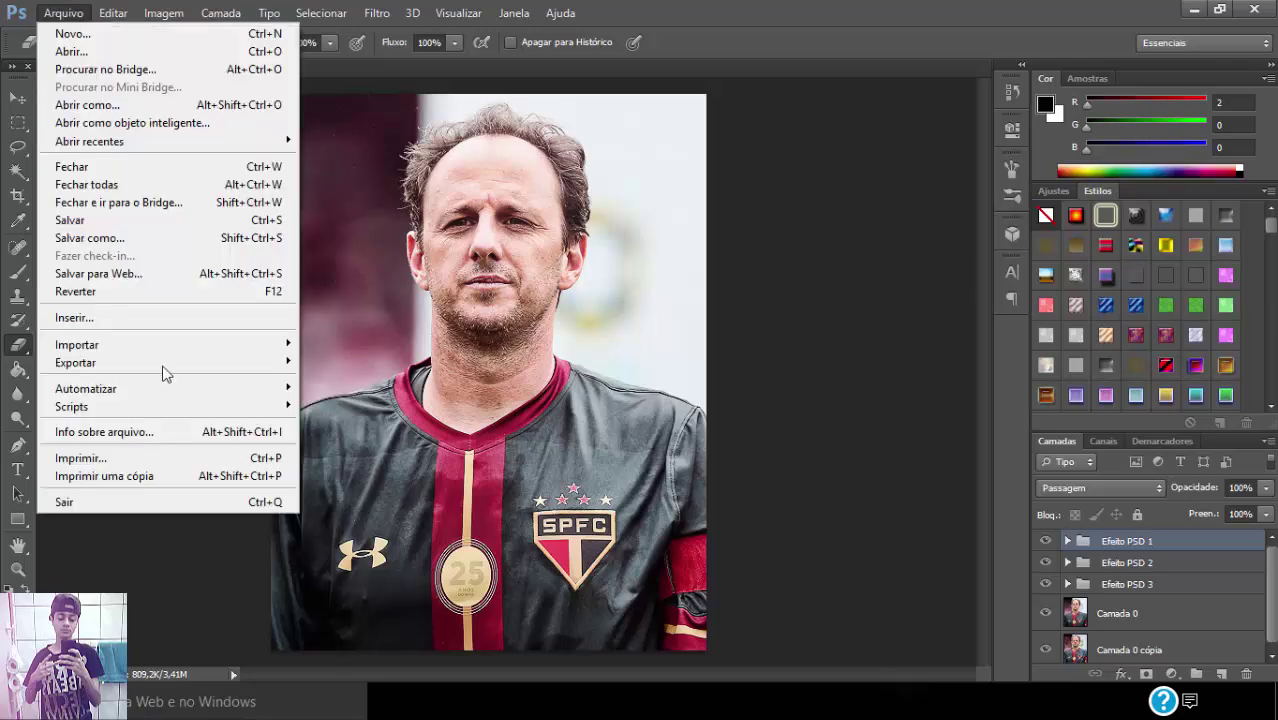
{"action": "left_click", "coordinate": [155, 320]}
{"action": "left_click", "coordinate": [656, 87]}
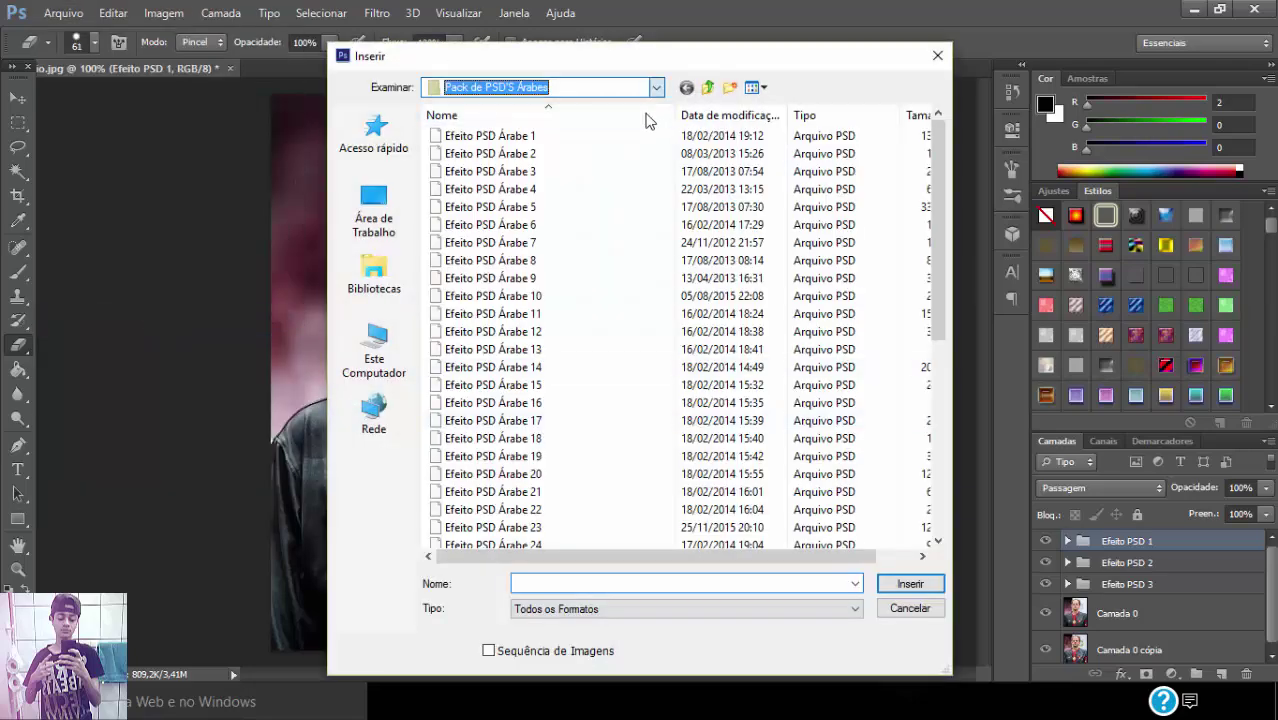
{"action": "left_click", "coordinate": [488, 226]}
{"action": "left_click", "coordinate": [708, 583]}
{"action": "type", "text": "q"}
{"action": "key", "text": "Down"}
{"action": "key", "text": "Return"}
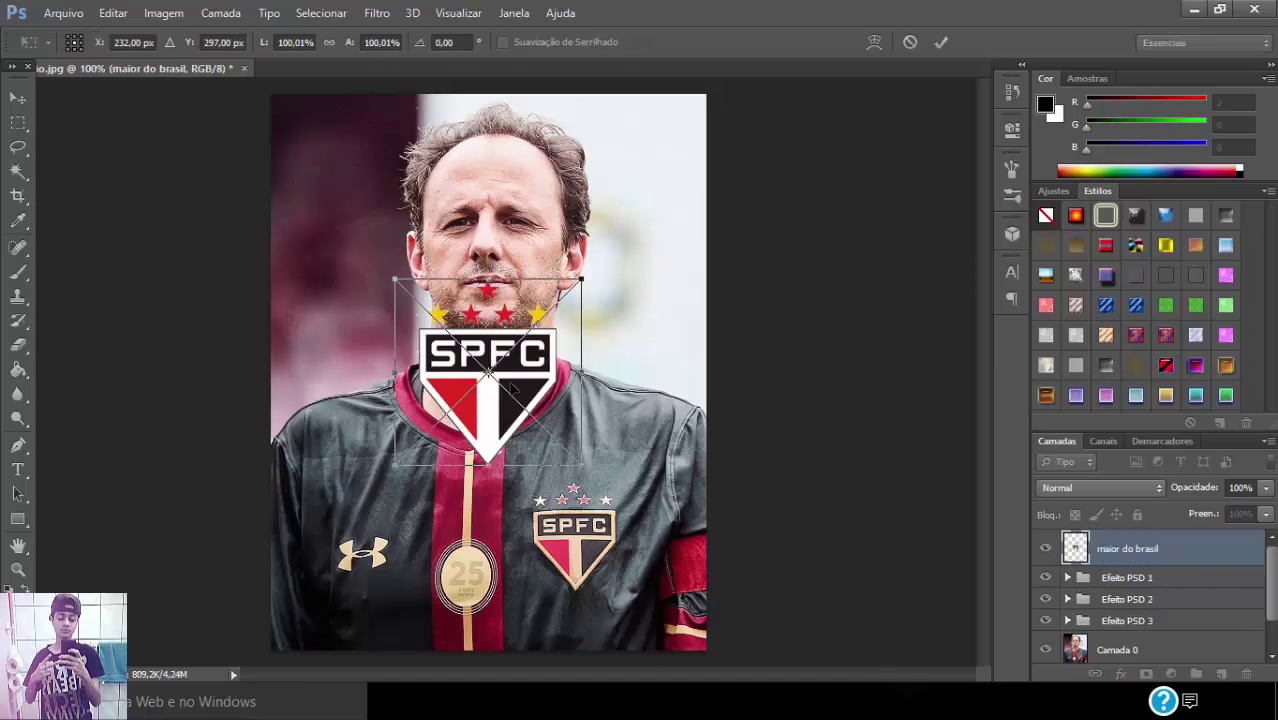
Enlarge the placed badge to about 184%, centre it over the player's face, and apply the transform
{"action": "left_click_drag", "start_coordinate": [512, 388], "coordinate": [537, 155]}
{"action": "left_click_drag", "start_coordinate": [421, 233], "coordinate": [276, 402]}
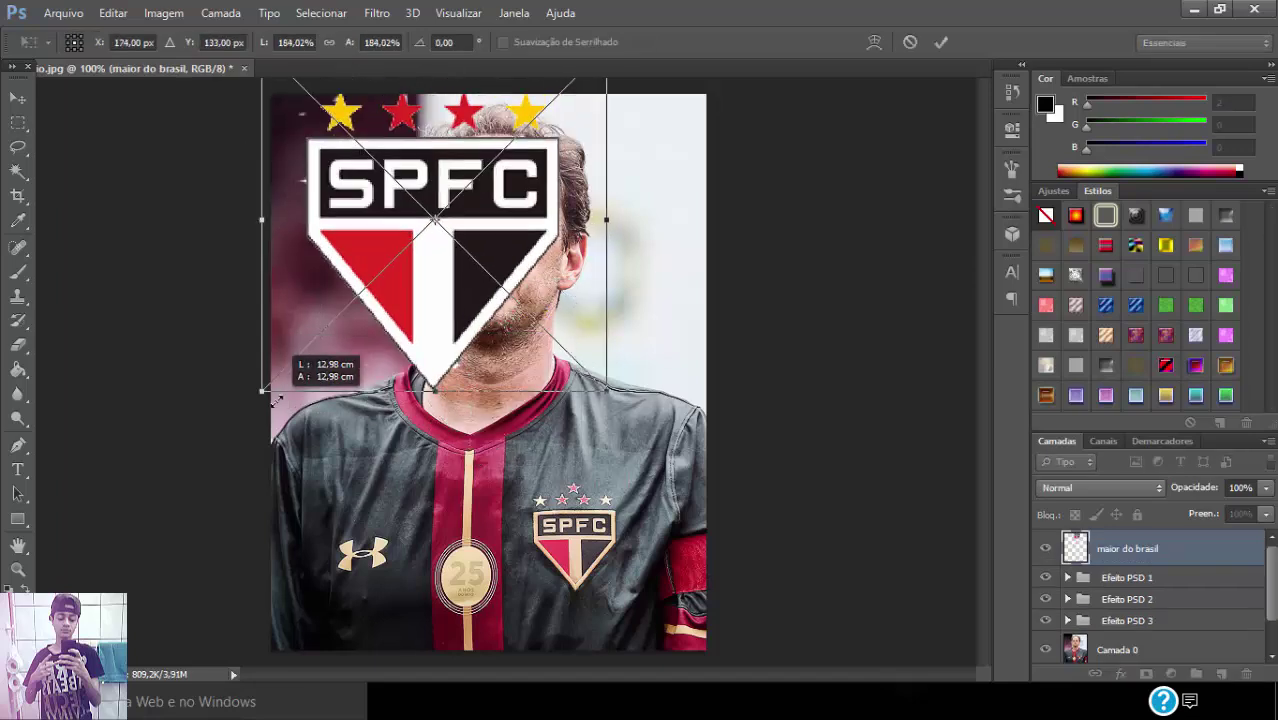
{"action": "left_click_drag", "start_coordinate": [426, 343], "coordinate": [481, 345]}
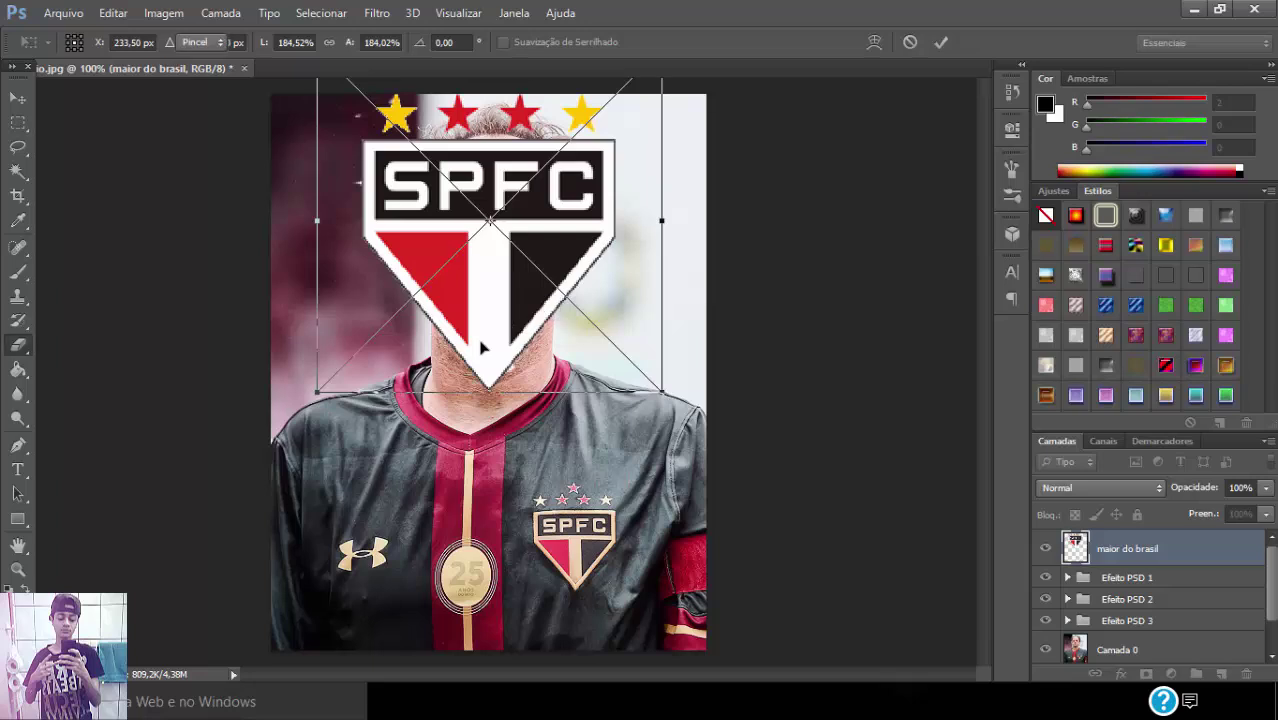
{"action": "key", "text": "Return"}
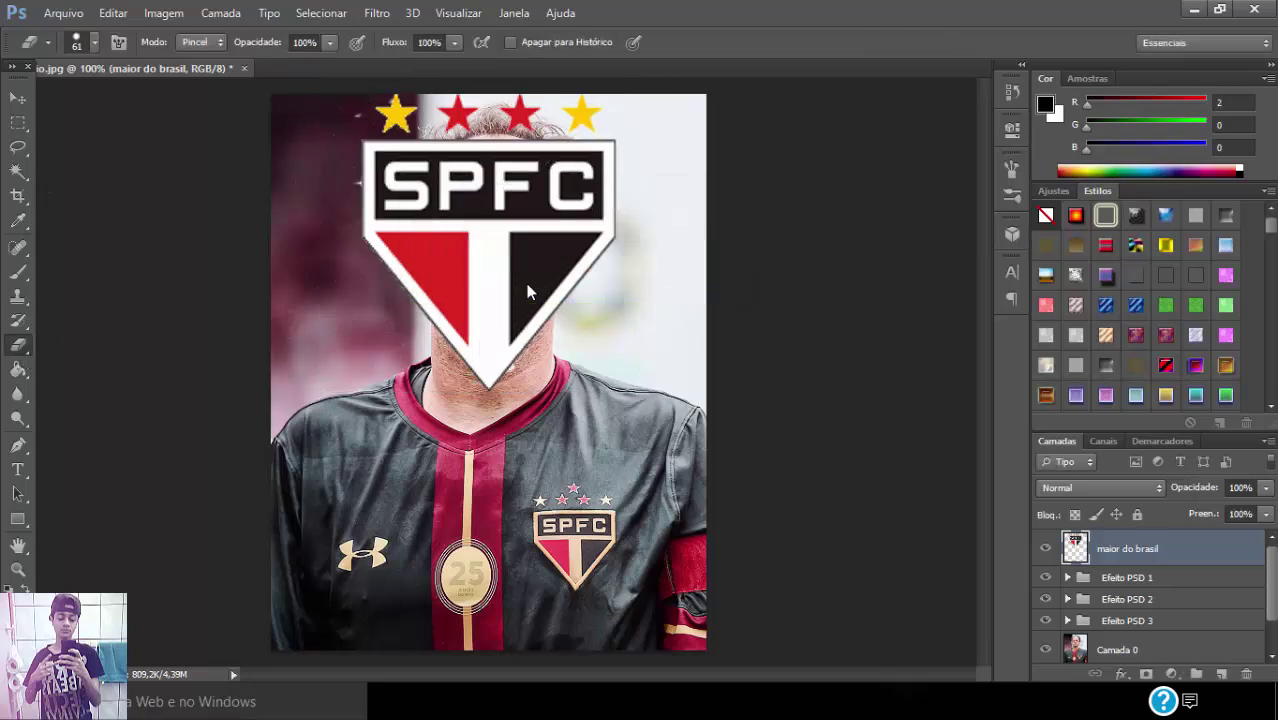
Try to erase the enlarged badge where it covers the player's chin and lower face
{"action": "mouse_move", "coordinate": [480, 272]}
{"action": "left_mouse_down"}
{"action": "mouse_move", "coordinate": [442, 255]}
{"action": "mouse_move", "coordinate": [504, 397]}
{"action": "mouse_move", "coordinate": [519, 335]}
{"action": "mouse_move", "coordinate": [565, 275]}
{"action": "left_mouse_up"}
{"action": "key", "text": "ctrl+minus"}
{"action": "key", "text": "ctrl+plus"}
{"action": "key", "text": "ctrl+plus"}
{"action": "key", "text": "ctrl+plus"}
{"action": "key", "text": "ctrl+minus"}
{"action": "key", "text": "ctrl+minus"}
{"action": "key", "text": "ctrl+plus"}
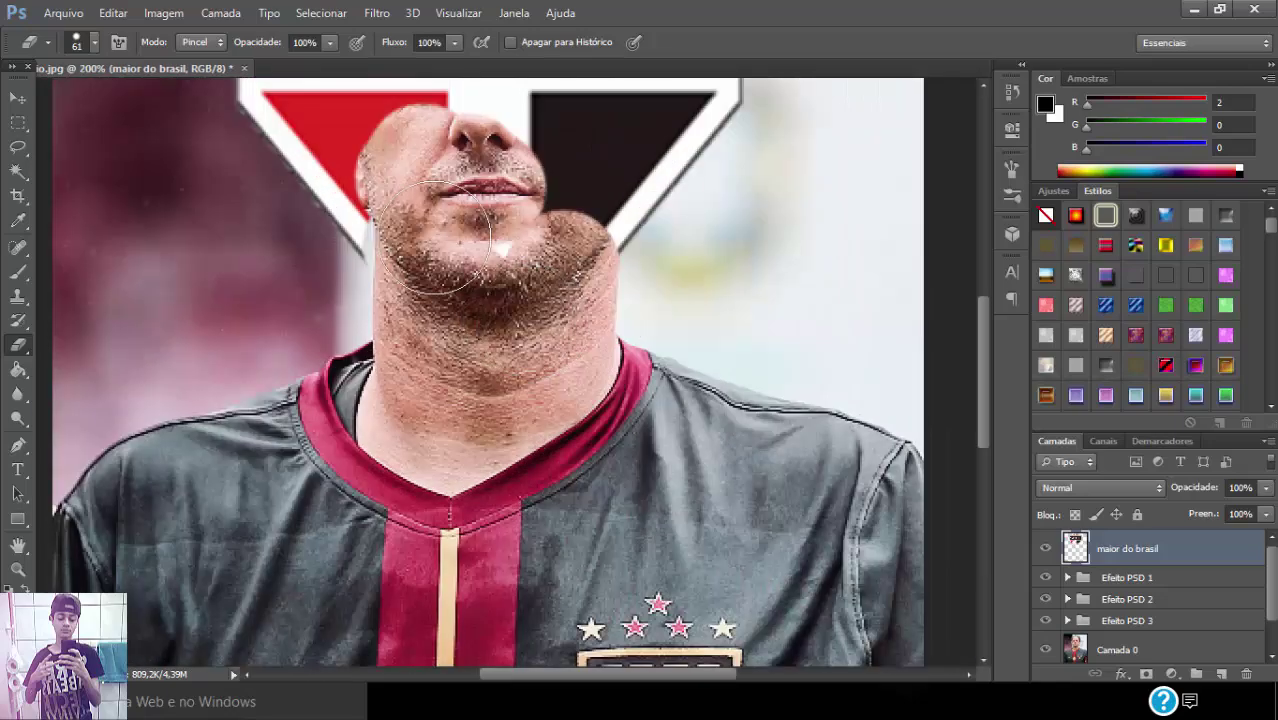
Undo the eraser strokes on the enlarged badge and delete the "maior do brasil" layer
{"action": "key", "text": "ctrl+alt+z"}
{"action": "key", "text": "ctrl+alt+z"}
{"action": "key", "text": "ctrl+alt+z"}
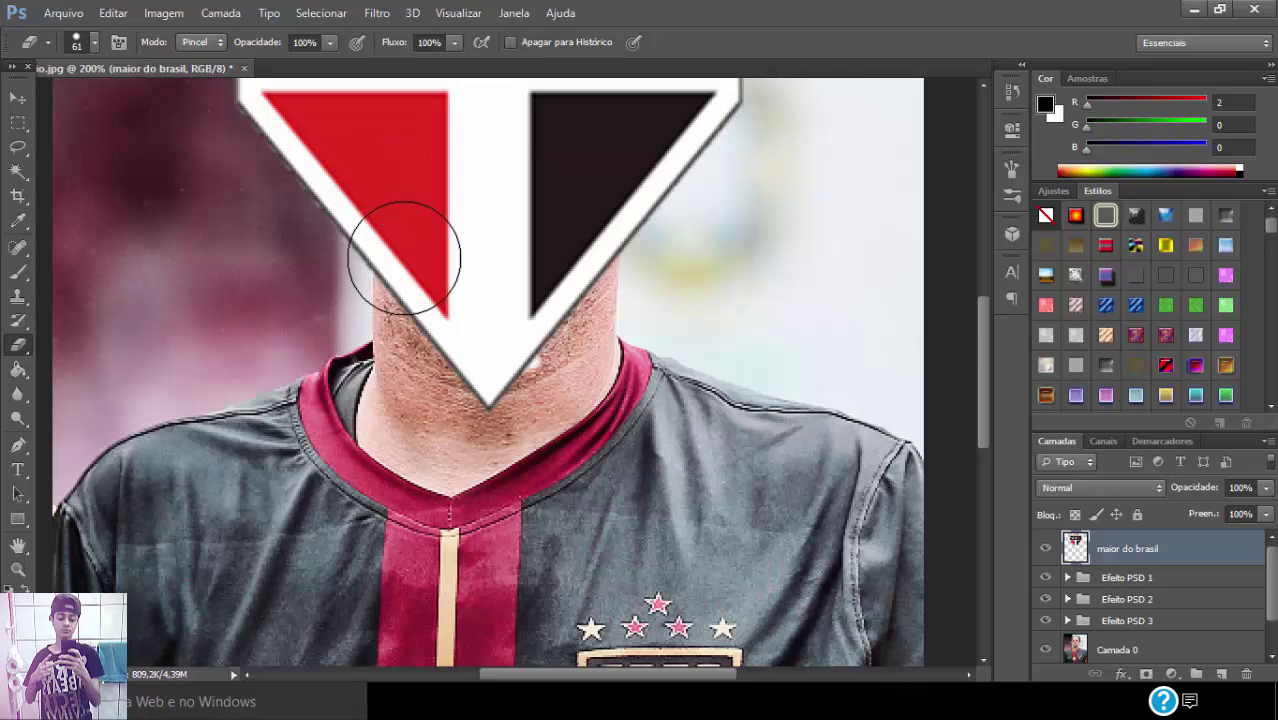
{"action": "left_click_drag", "start_coordinate": [413, 234], "coordinate": [441, 249]}
{"action": "key", "text": "Delete"}
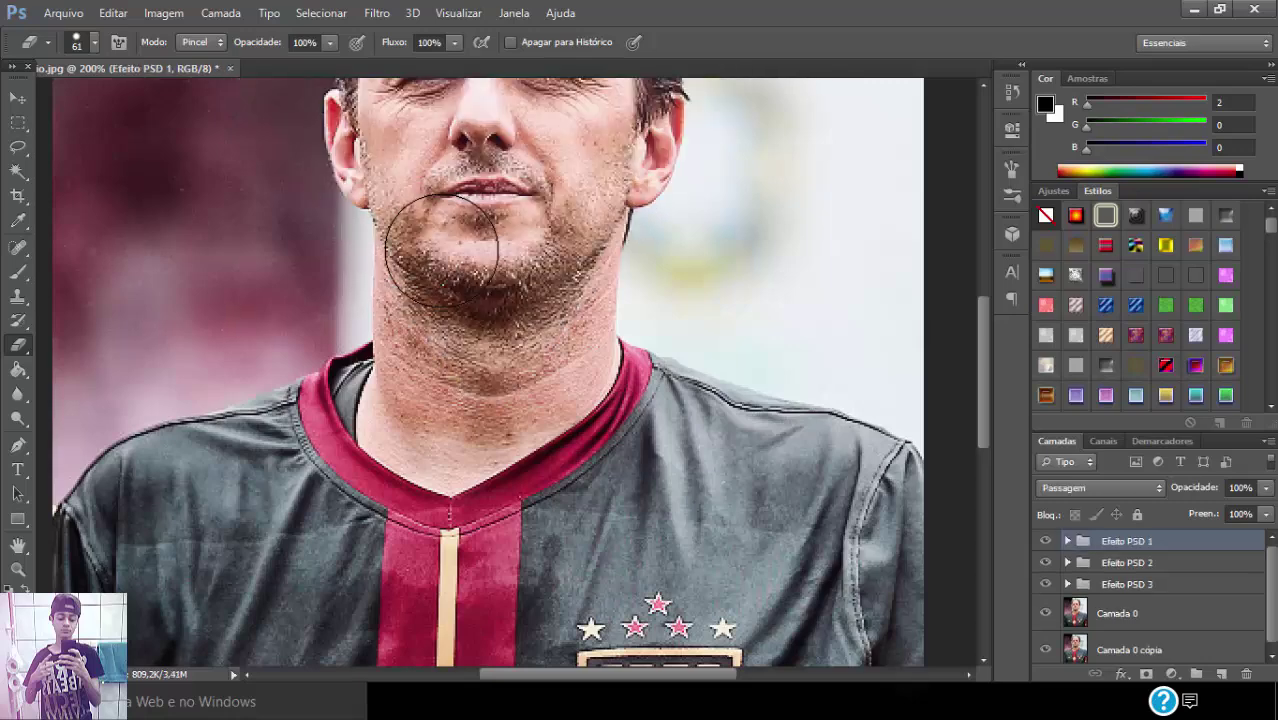
Place "maior do brasil.png" into the portrait document above the Efeito PSD 1 group
{"action": "left_click", "coordinate": [63, 13]}
{"action": "left_click", "coordinate": [124, 315]}
{"action": "type", "text": "mairo"}
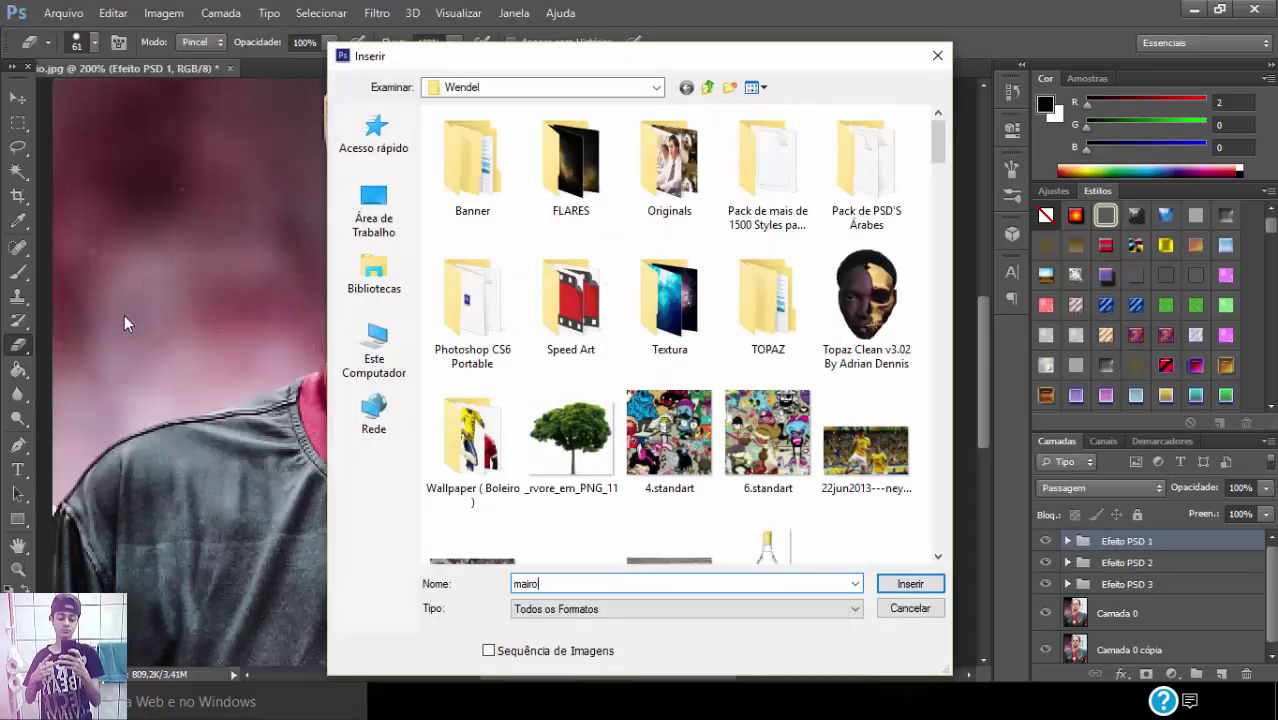
{"action": "key", "text": "BackSpace"}
{"action": "key", "text": "BackSpace"}
{"action": "type", "text": "or"}
{"action": "key", "text": "Return"}
{"action": "type", "text": "maior do brasil.png"}
{"action": "key", "text": "Return"}
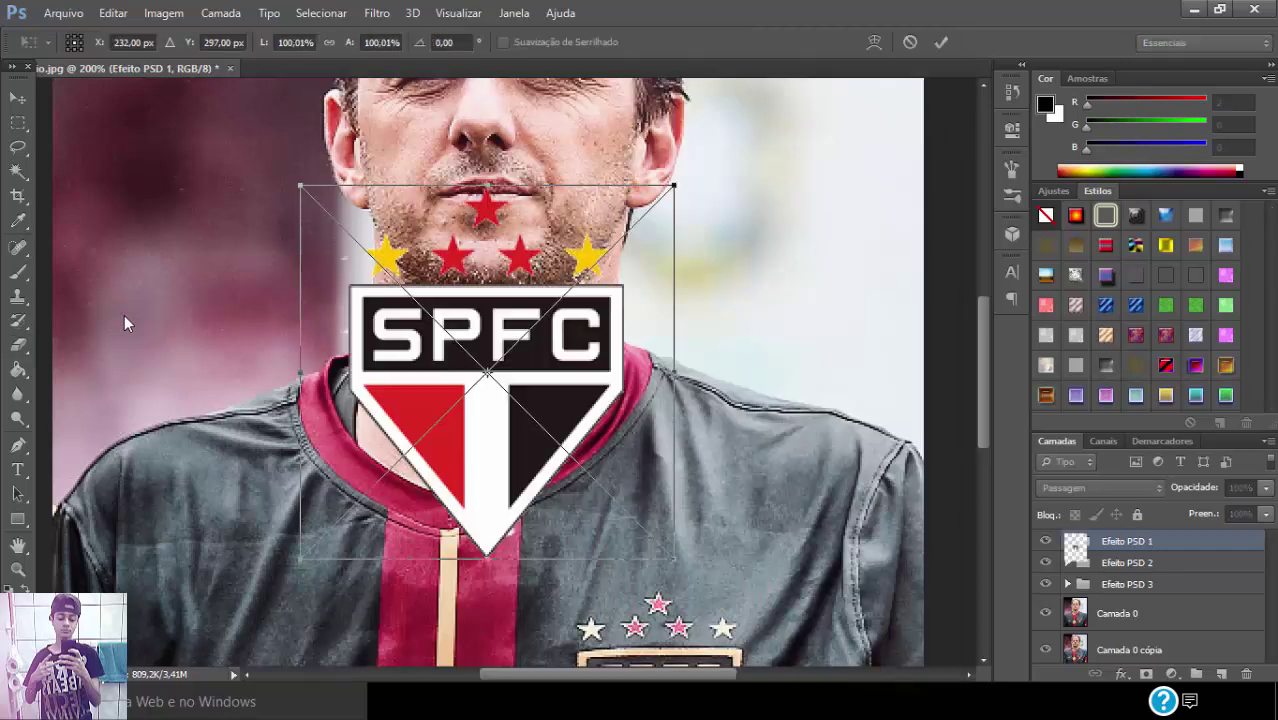
Tilt the badge counter-clockwise, position it over the dark background beside the player's neck, and apply the placement
{"action": "key", "text": "ctrl+minus"}
{"action": "key", "text": "ctrl+minus"}
{"action": "left_click_drag", "start_coordinate": [405, 284], "coordinate": [333, 340]}
{"action": "key", "text": "Return"}
{"action": "left_click", "coordinate": [426, 392]}
{"action": "left_click", "coordinate": [539, 285]}
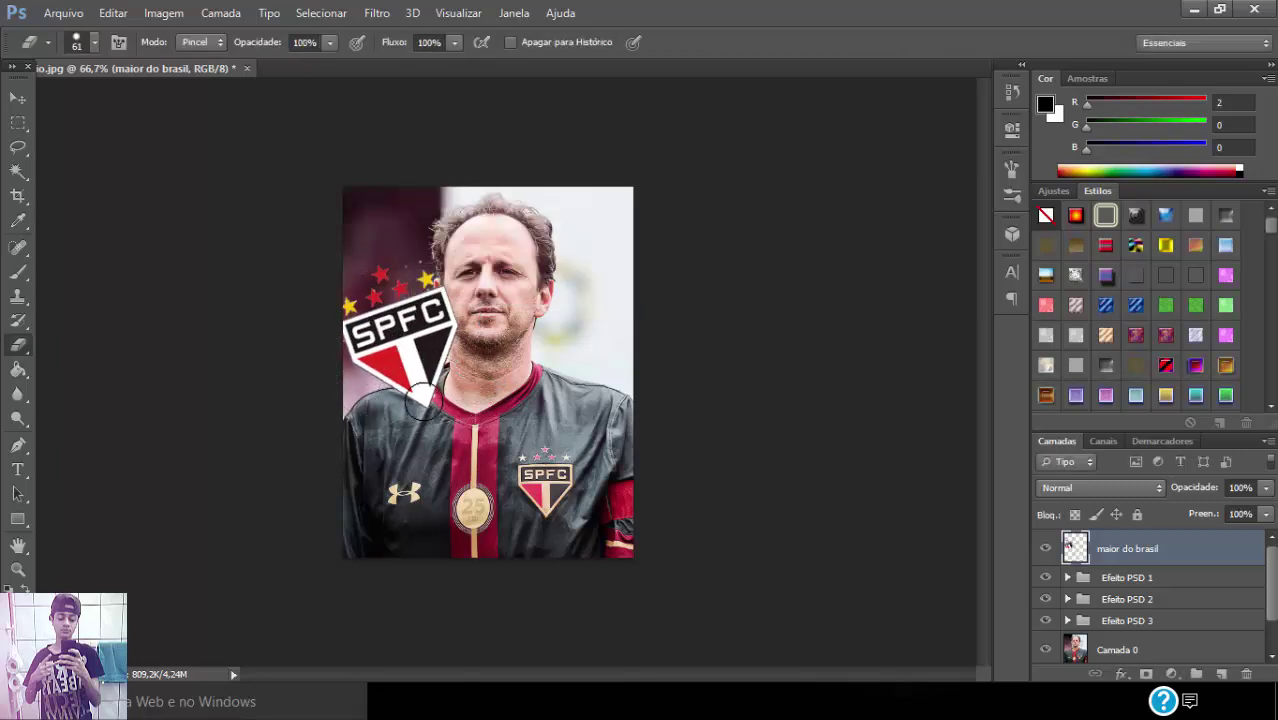
{"action": "key", "text": "ctrl+BackSpace"}
{"action": "key", "text": "ctrl+plus"}
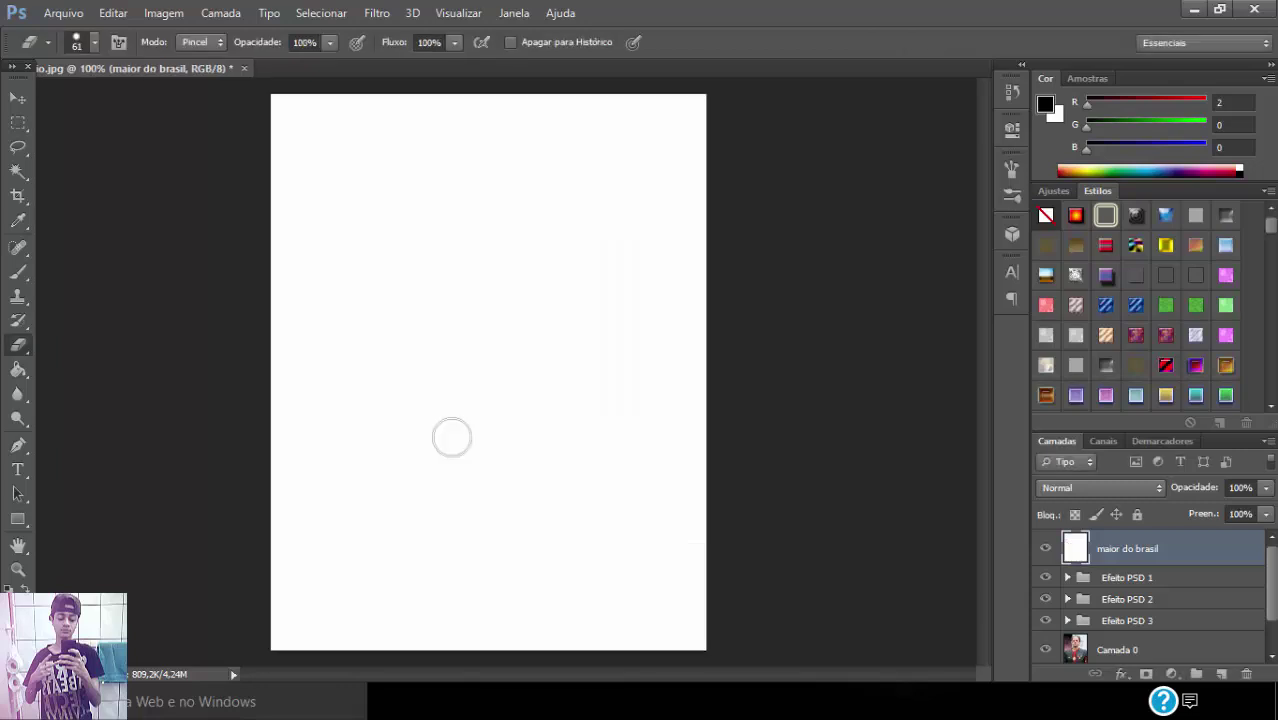
{"action": "key", "text": "alt+Tab"}
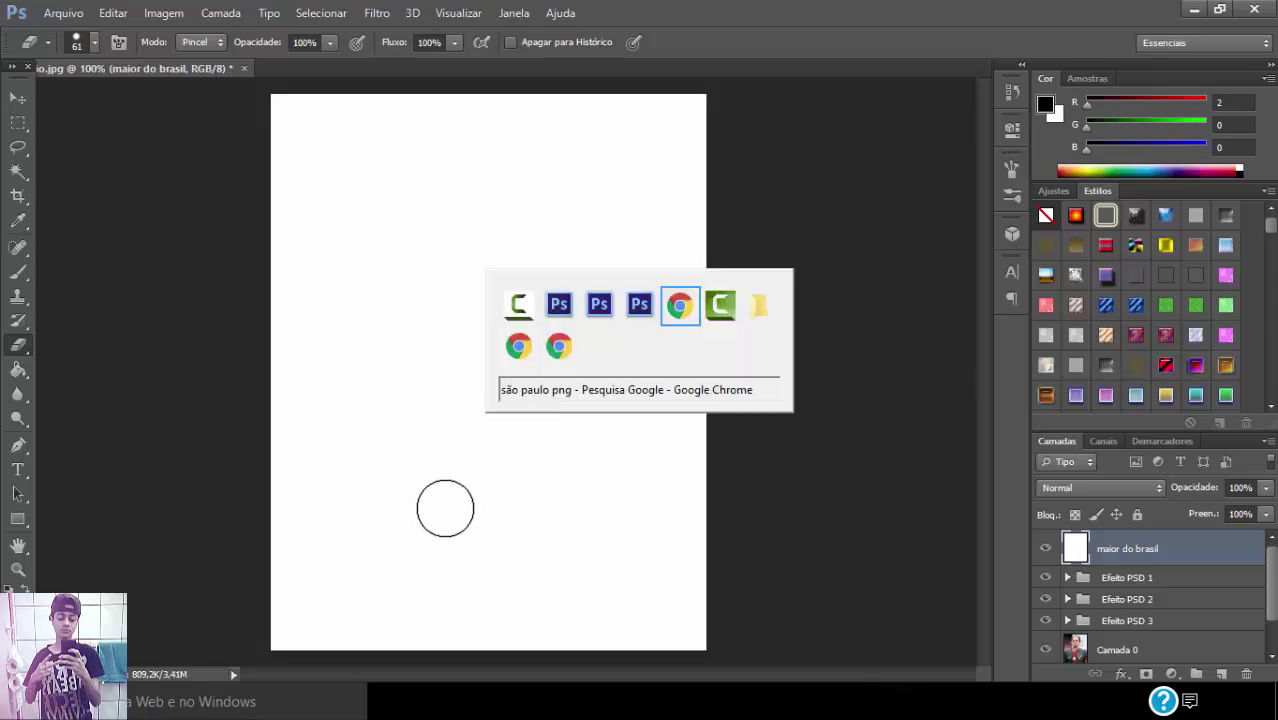
{"action": "key", "text": "Tab"}
{"action": "key", "text": "Tab"}
{"action": "key", "text": "Tab"}
{"action": "key", "text": "Tab"}
{"action": "key", "text": "Tab"}
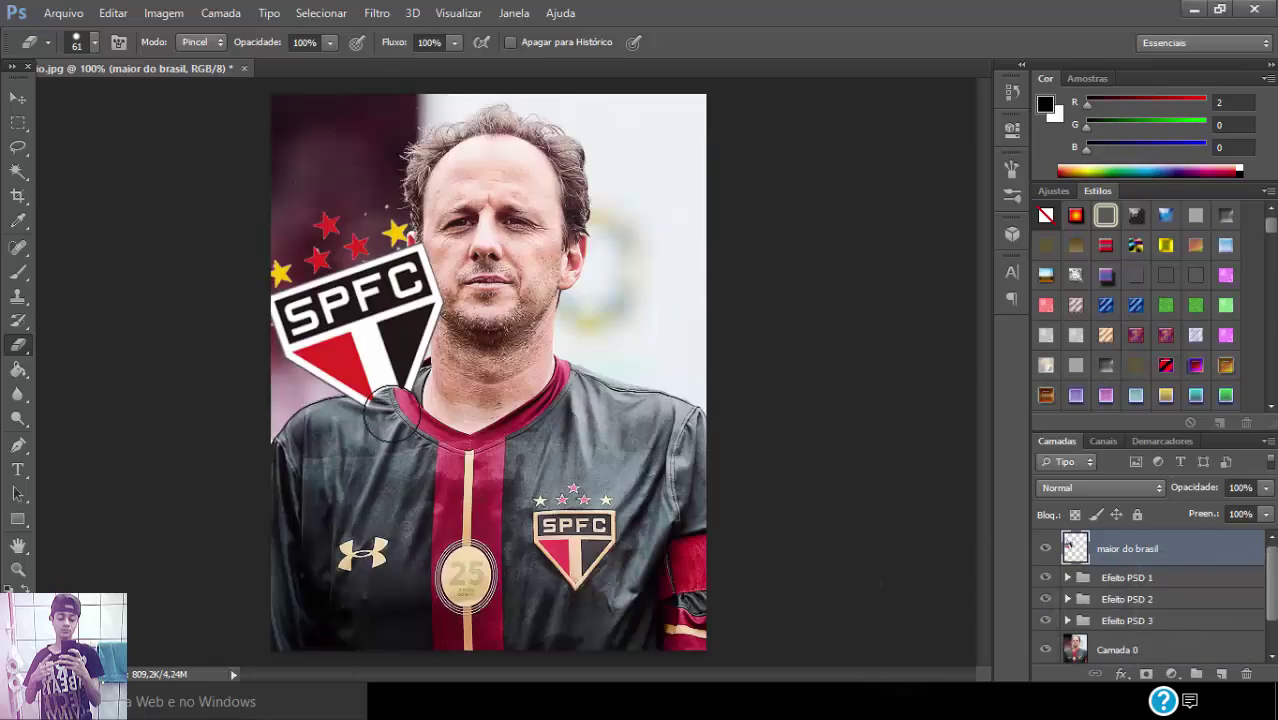
Erase the lower tip of the badge where it overlaps the shirt collar and shoulder
{"action": "key", "text": "ctrl+plus"}
{"action": "key", "text": "ctrl+plus"}
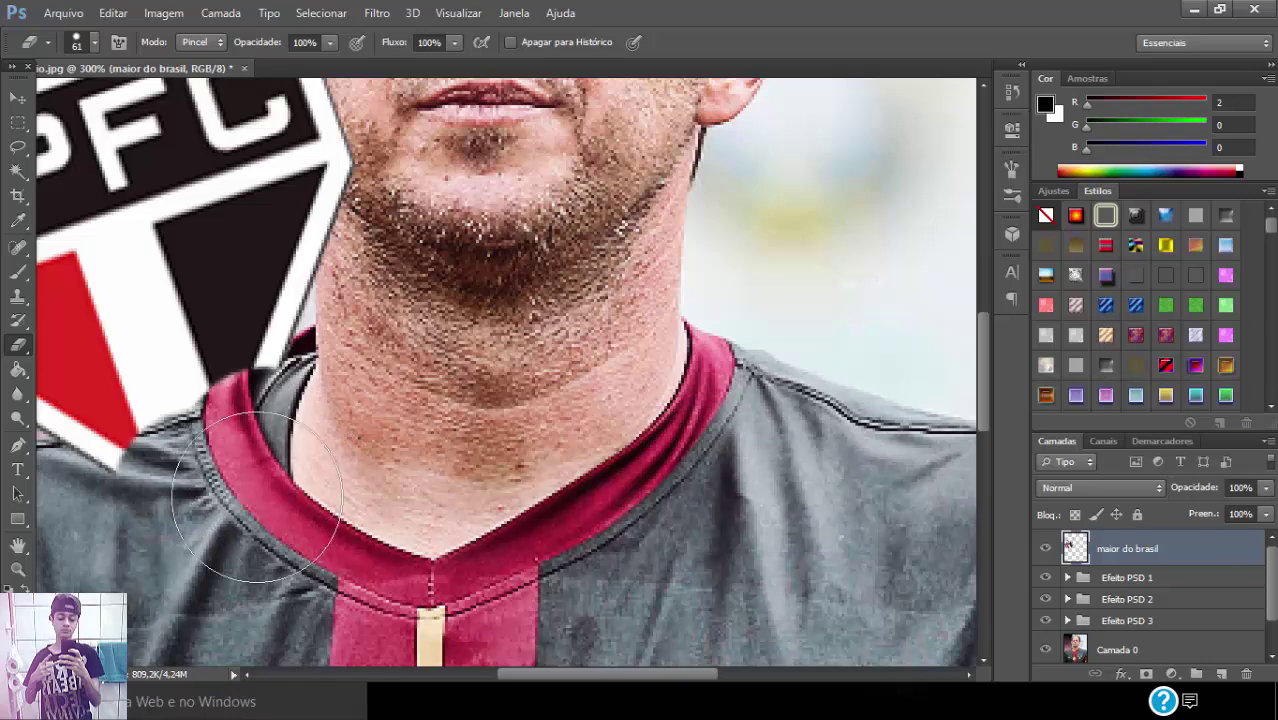
{"action": "mouse_move", "coordinate": [258, 497]}
{"action": "left_mouse_down"}
{"action": "mouse_move", "coordinate": [199, 485]}
{"action": "mouse_move", "coordinate": [146, 503]}
{"action": "mouse_move", "coordinate": [237, 485]}
{"action": "mouse_move", "coordinate": [177, 415]}
{"action": "mouse_move", "coordinate": [211, 468]}
{"action": "mouse_move", "coordinate": [258, 460]}
{"action": "mouse_move", "coordinate": [283, 437]}
{"action": "mouse_move", "coordinate": [192, 504]}
{"action": "mouse_move", "coordinate": [122, 504]}
{"action": "left_mouse_up"}
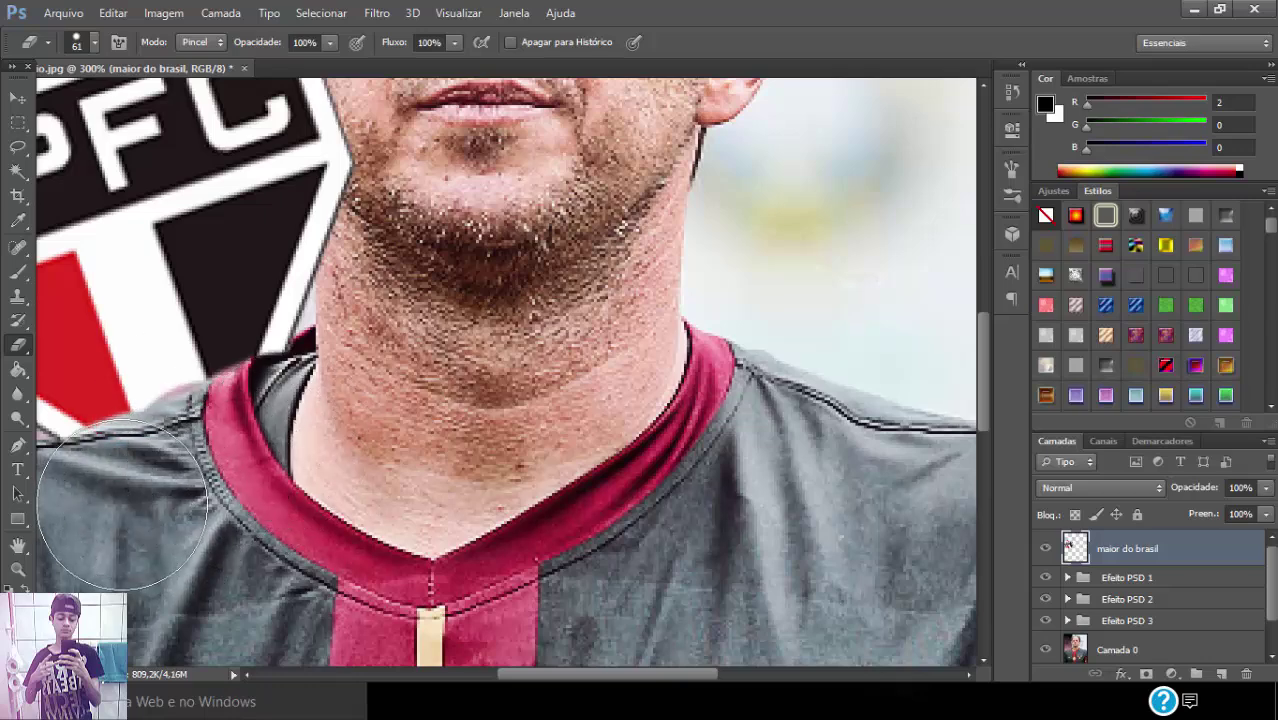
{"action": "key", "text": "ctrl+minus"}
{"action": "key", "text": "ctrl+minus"}
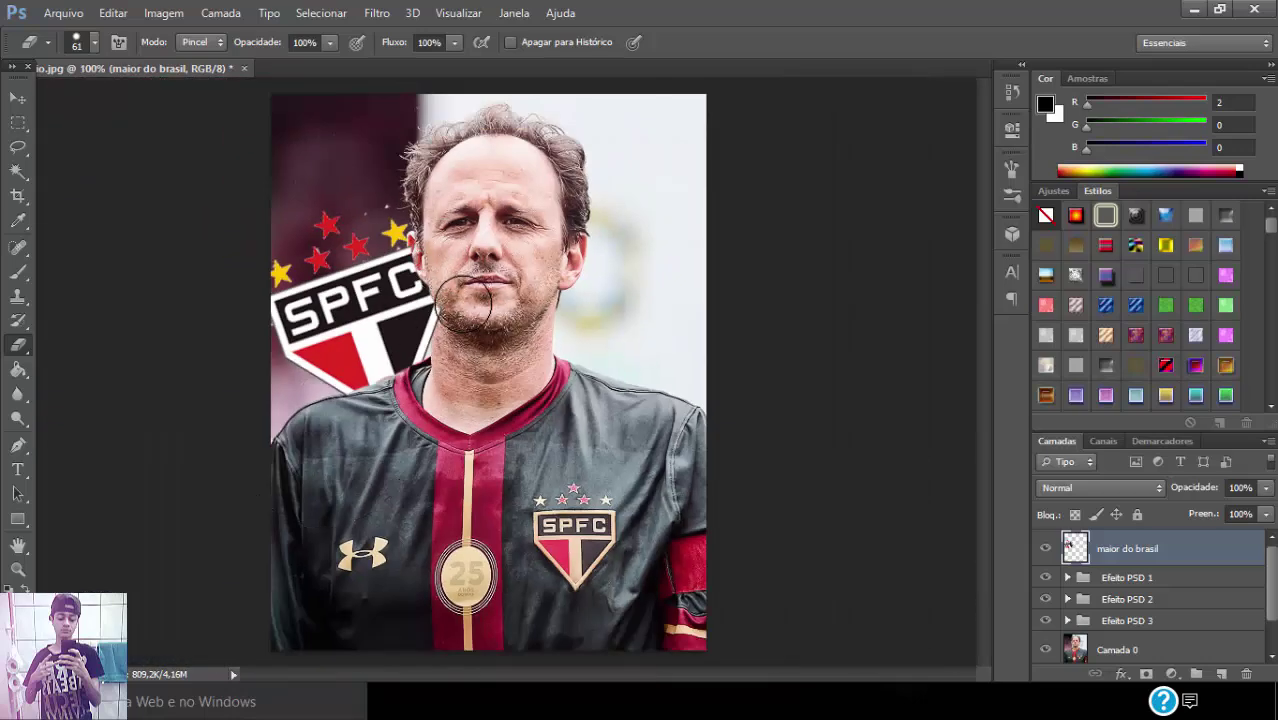
Set the eraser size to 23 and clean up the badge edge beside the player's ear
{"action": "left_click", "coordinate": [94, 42]}
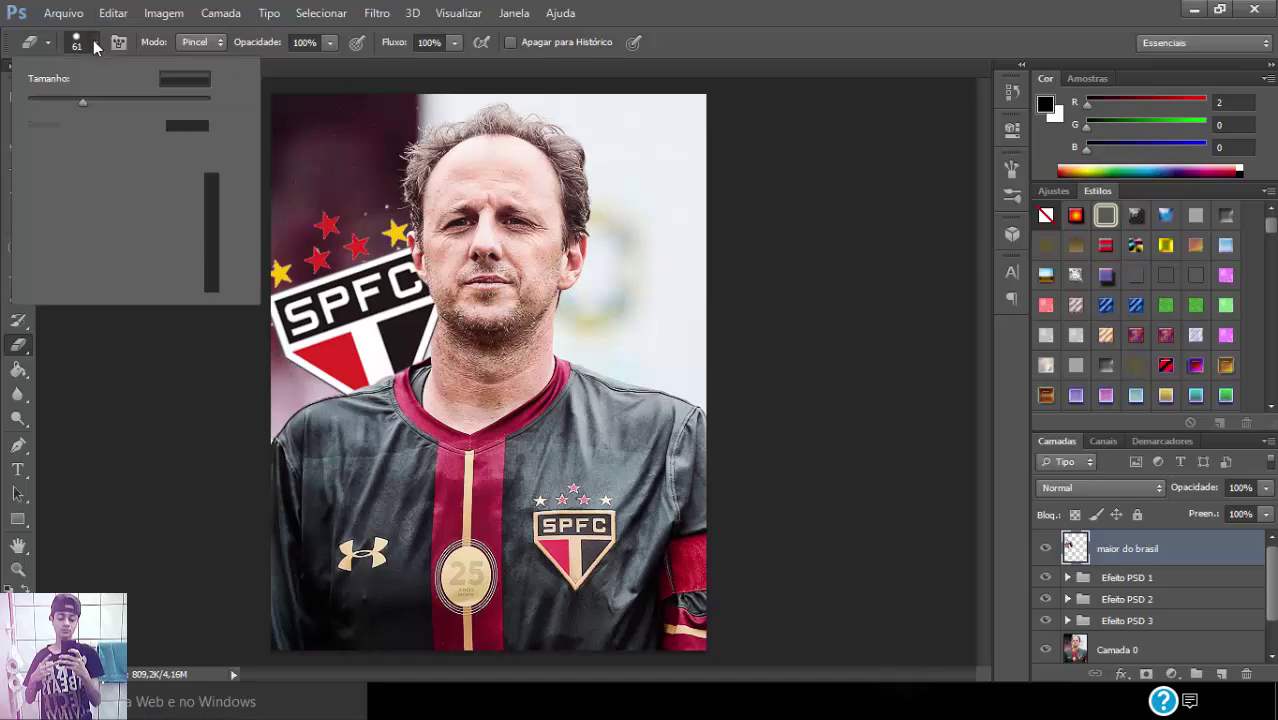
{"action": "left_click", "coordinate": [47, 102]}
{"action": "key", "text": "ctrl+plus"}
{"action": "key", "text": "ctrl+plus"}
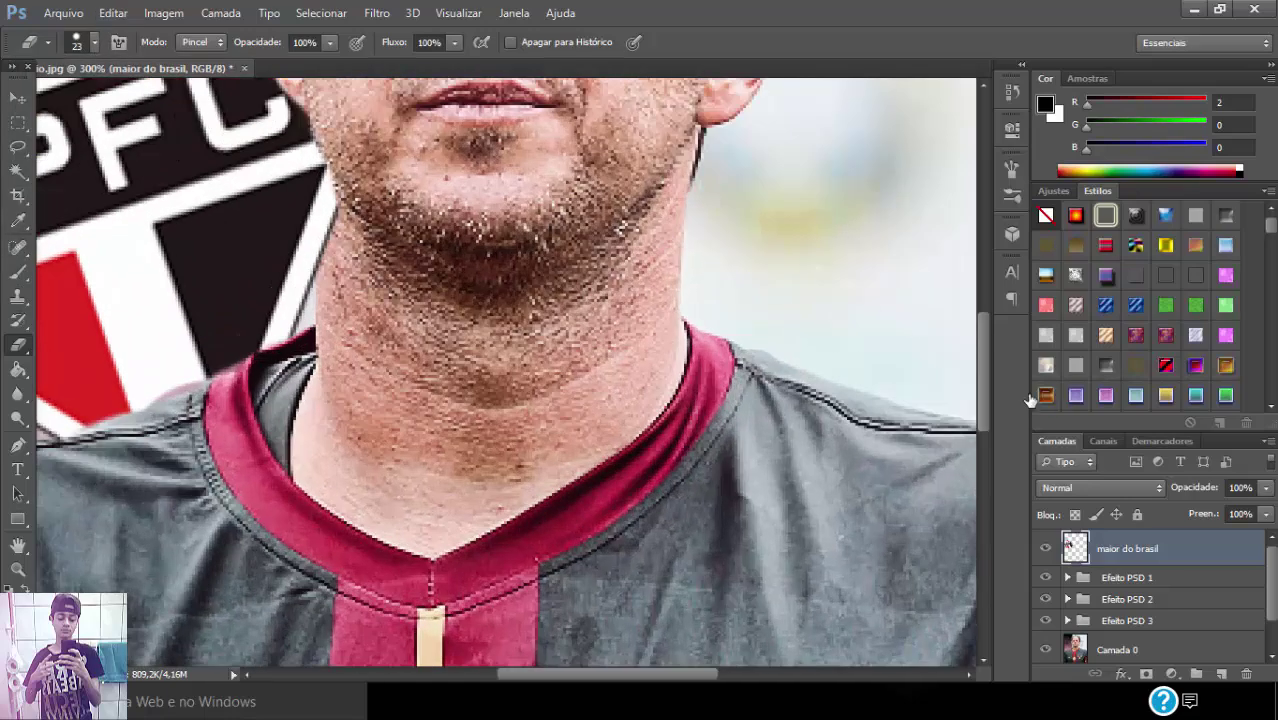
{"action": "left_click_drag", "start_coordinate": [984, 373], "coordinate": [984, 300]}
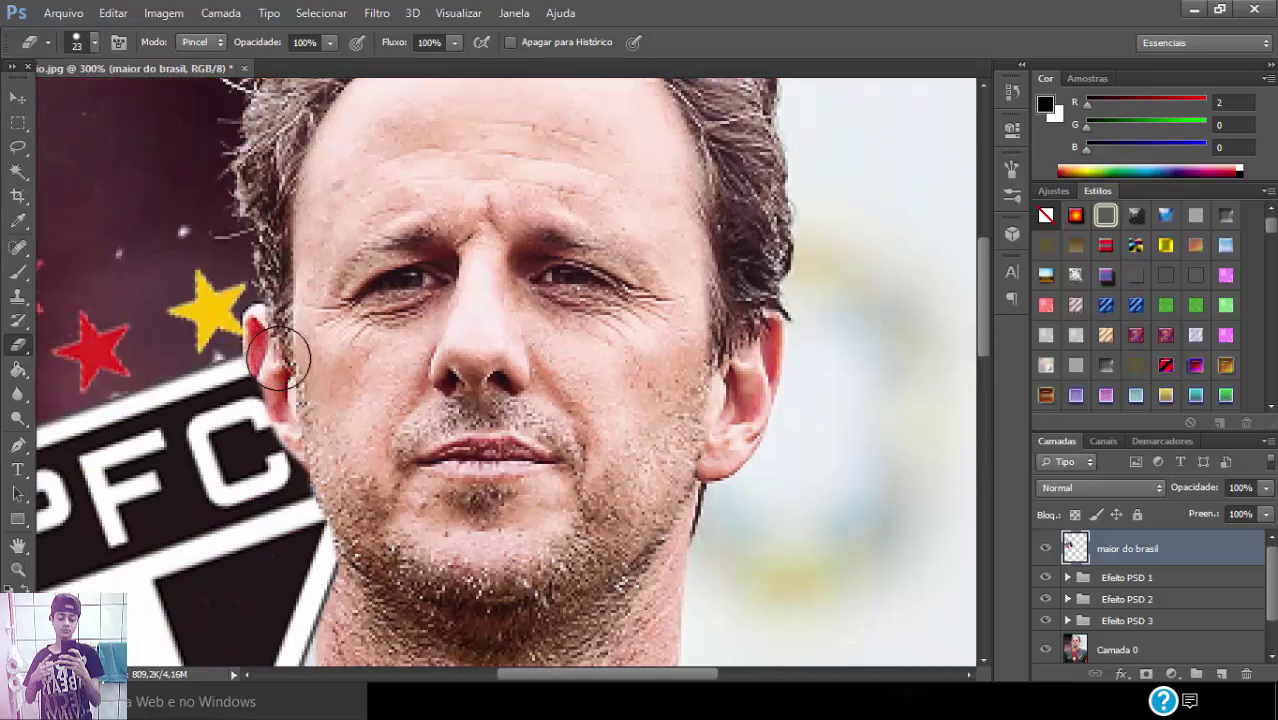
{"action": "key", "text": "ctrl+minus"}
{"action": "key", "text": "ctrl+minus"}
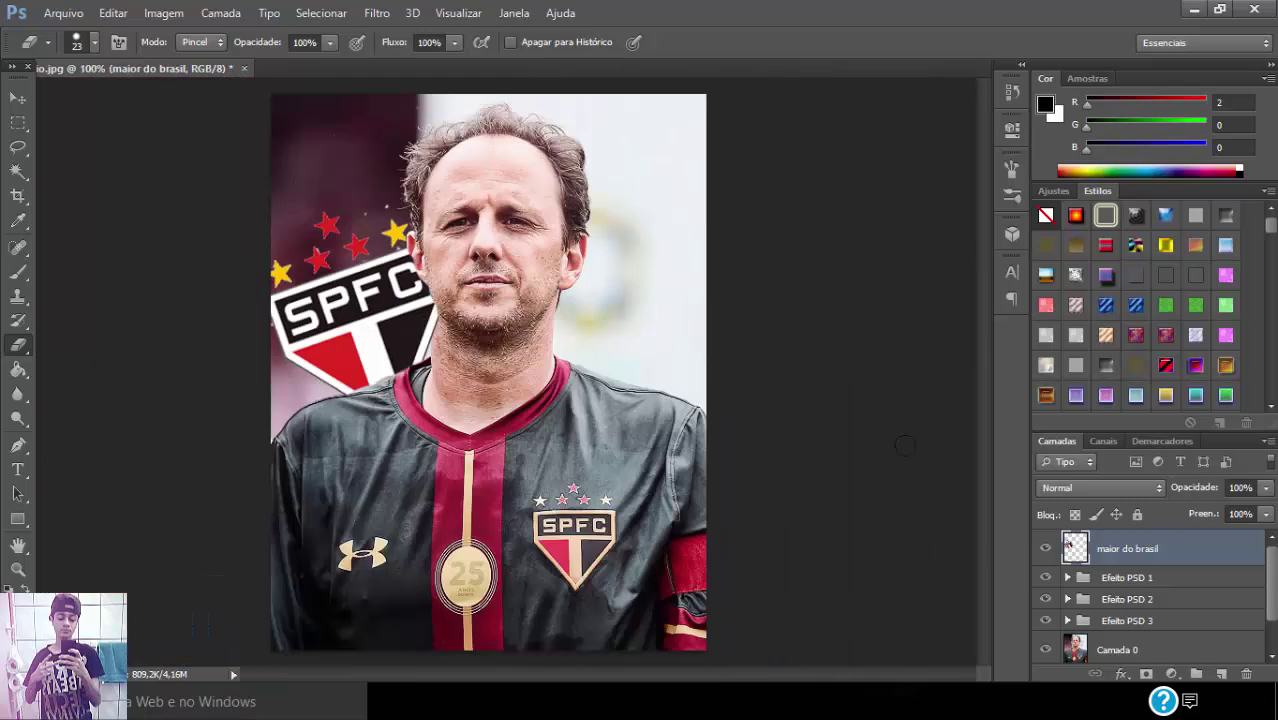
Set the blend mode of the "maior do brasil" badge layer to Clarear
{"action": "left_click", "coordinate": [1076, 489]}
{"action": "left_click", "coordinate": [1064, 28]}
{"action": "key", "text": "Down"}
{"action": "key", "text": "Down"}
{"action": "key", "text": "Down"}
{"action": "key", "text": "Down"}
{"action": "key", "text": "Down"}
{"action": "key", "text": "Down"}
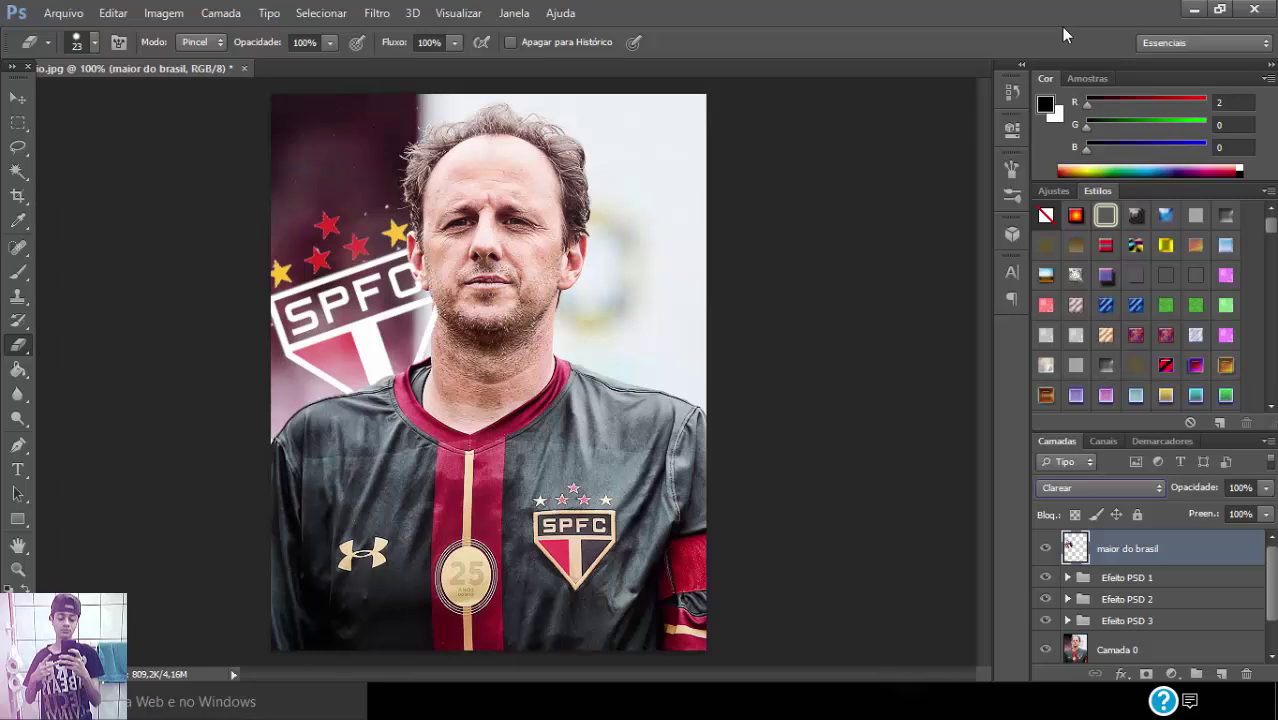
{"action": "left_click", "coordinate": [73, 17]}
{"action": "key", "text": "alt+Tab"}
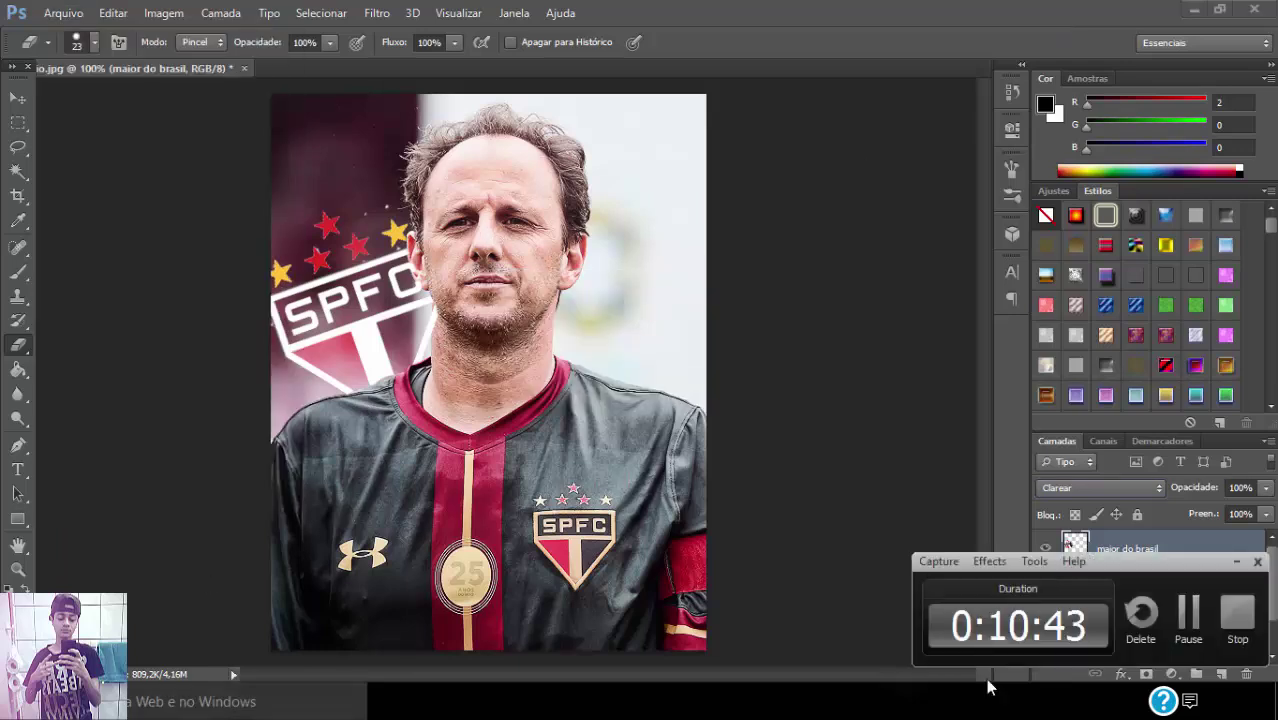
{"action": "left_click", "coordinate": [64, 14]}
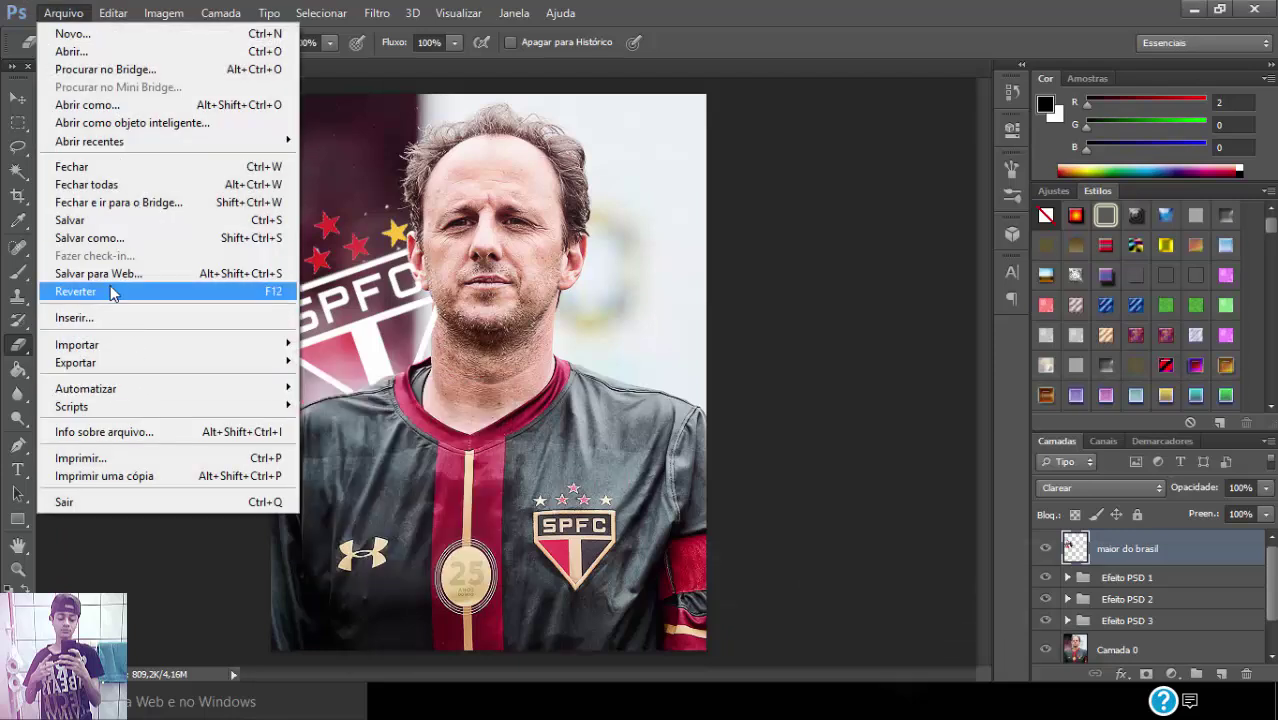
Move the "maior do brasil" badge layer below the Efeito PSD 3 group, directly above Camada 0
{"action": "left_click", "coordinate": [1161, 544]}
{"action": "left_click_drag", "start_coordinate": [1161, 544], "coordinate": [1176, 647]}
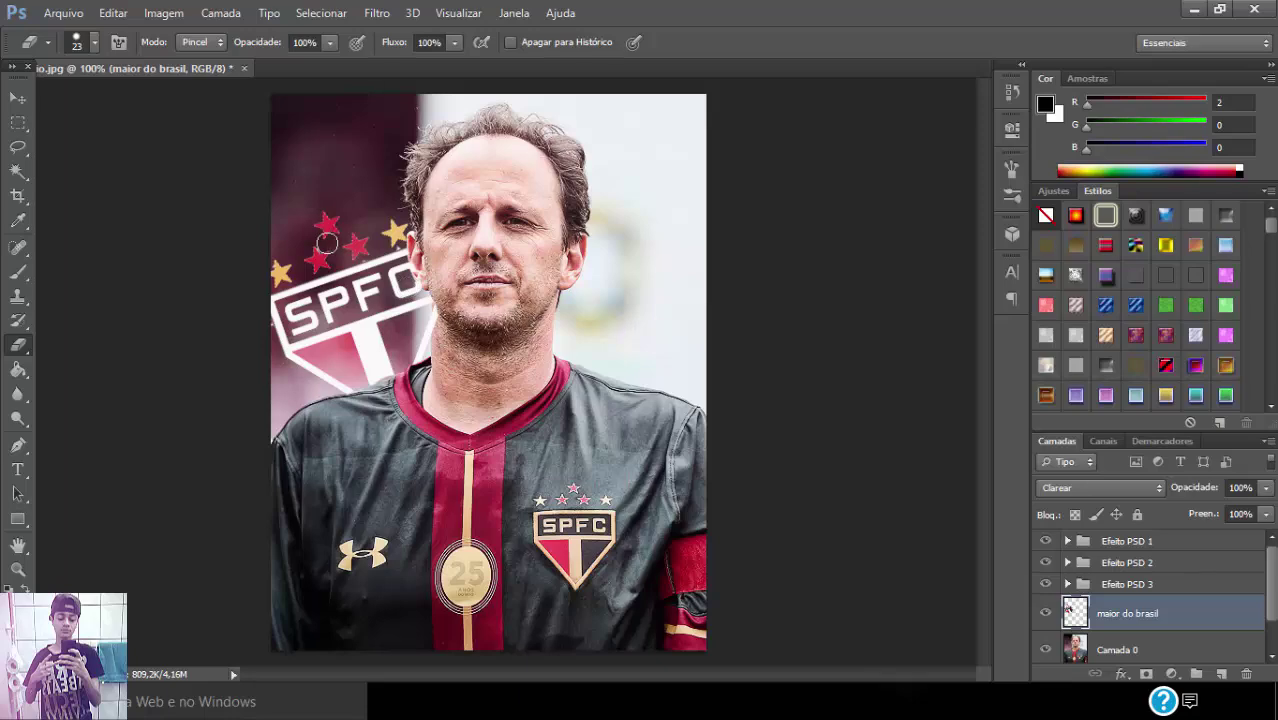
Save a copy of the artwork in the Wendel folder as a PNG file named "mito"
{"action": "left_click", "coordinate": [66, 14]}
{"action": "left_click", "coordinate": [196, 237]}
{"action": "left_click", "coordinate": [690, 438]}
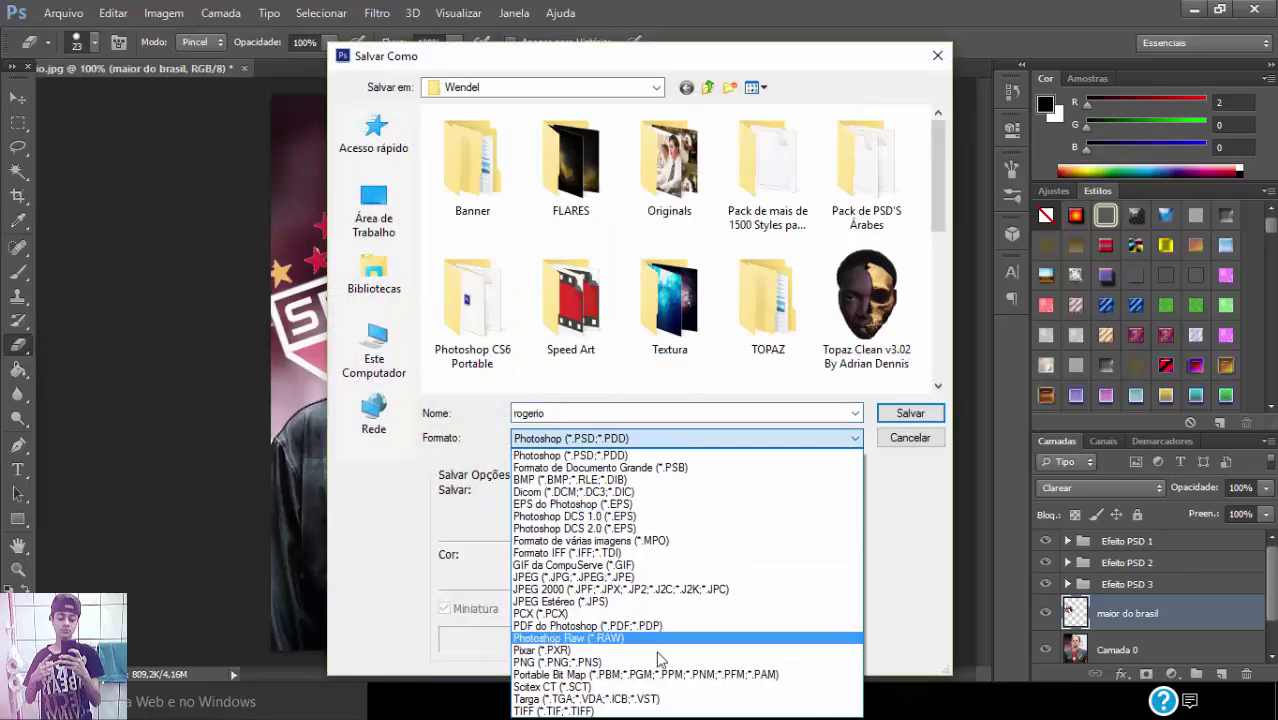
{"action": "left_click", "coordinate": [640, 661]}
{"action": "double_click", "coordinate": [545, 413]}
{"action": "type", "text": "mito"}
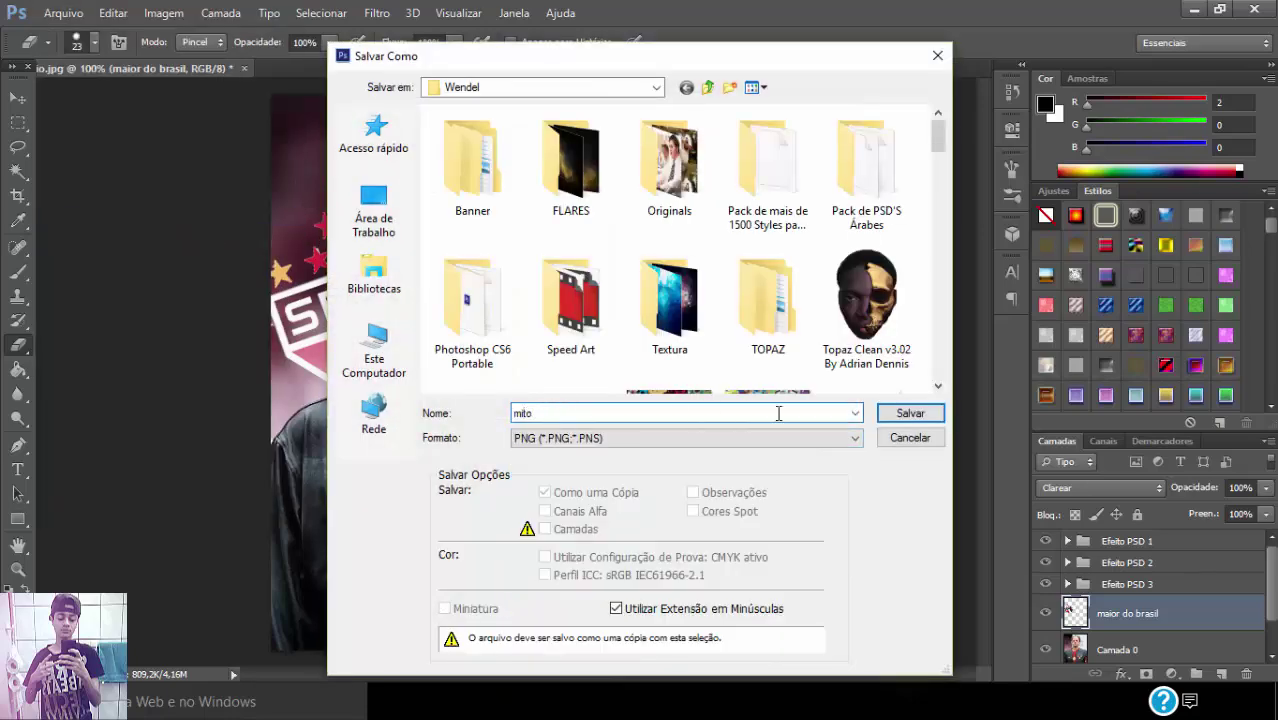
{"action": "left_click", "coordinate": [907, 418]}
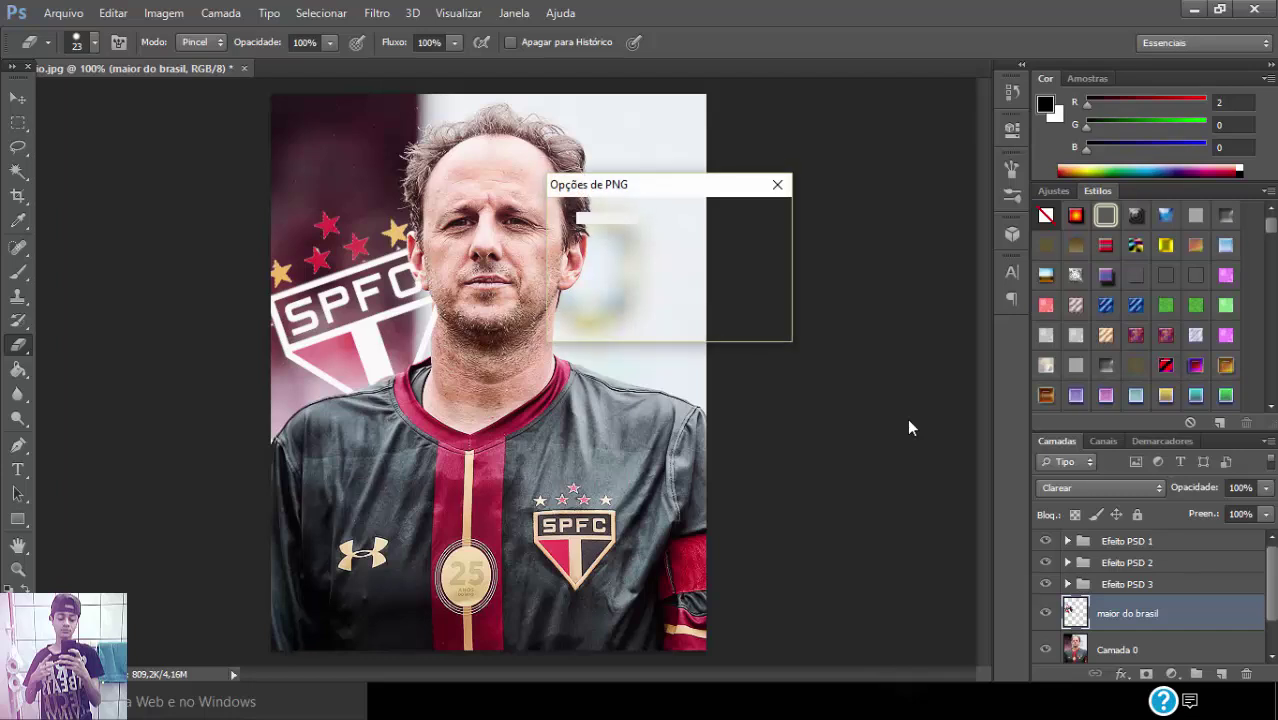
{"action": "key", "text": "alt+Tab"}
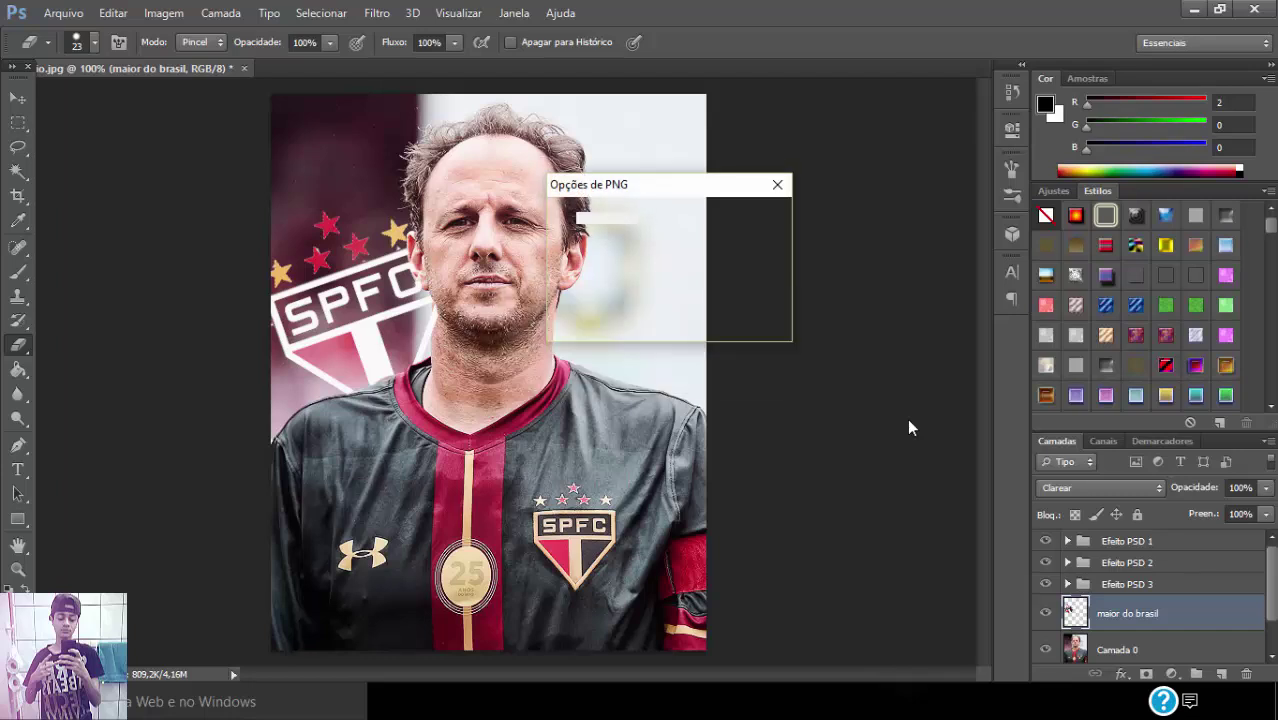